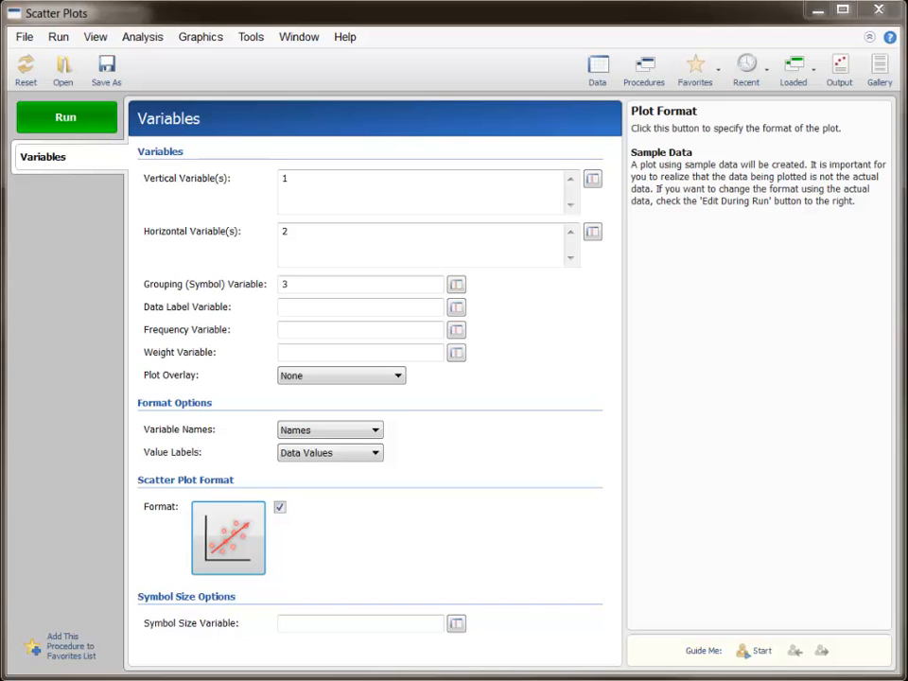
- Open the scatter plot format settings and set the example data's number of groups to 3
click(224, 528)
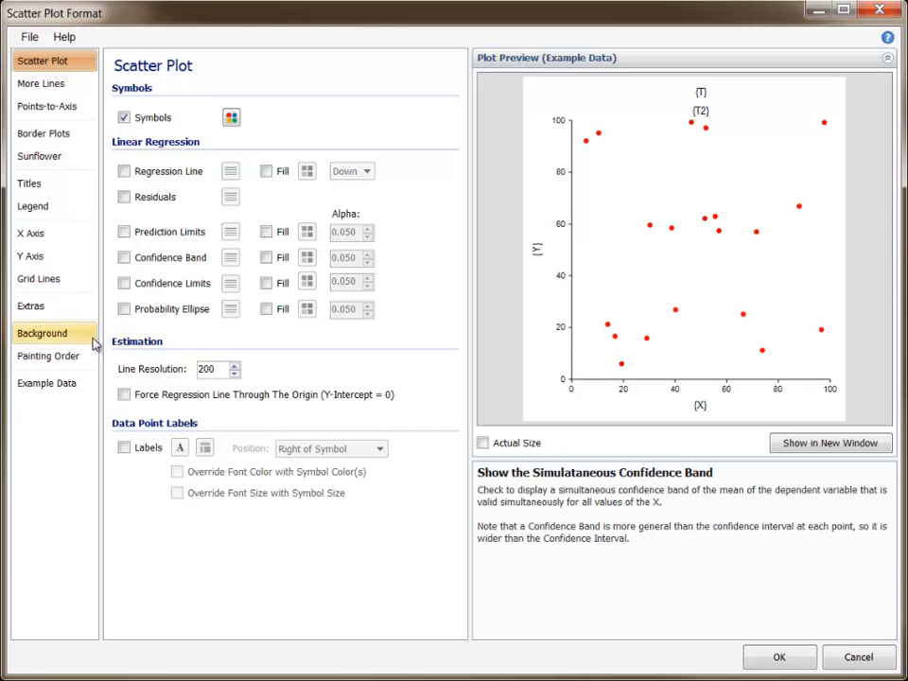
click(66, 387)
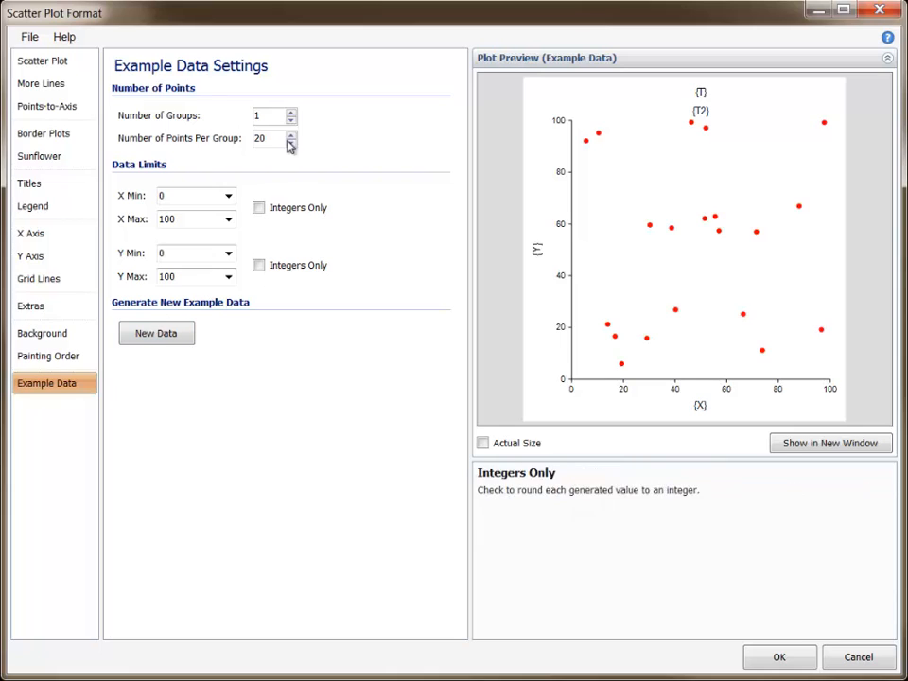
click(293, 112)
click(293, 112)
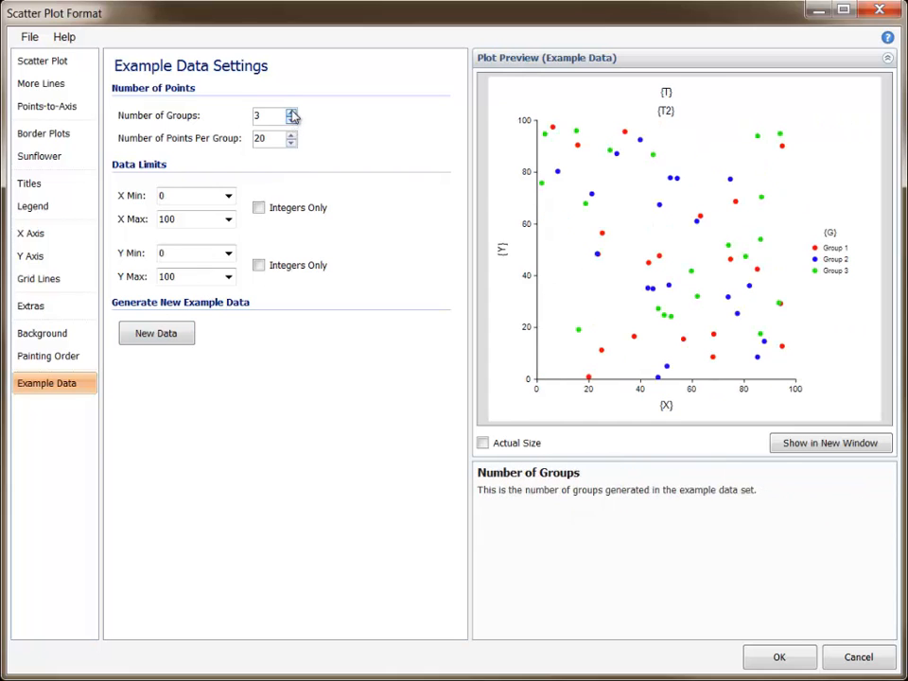
- Preview a single symbol for all groups and restore the separate symbol for each group
click(71, 63)
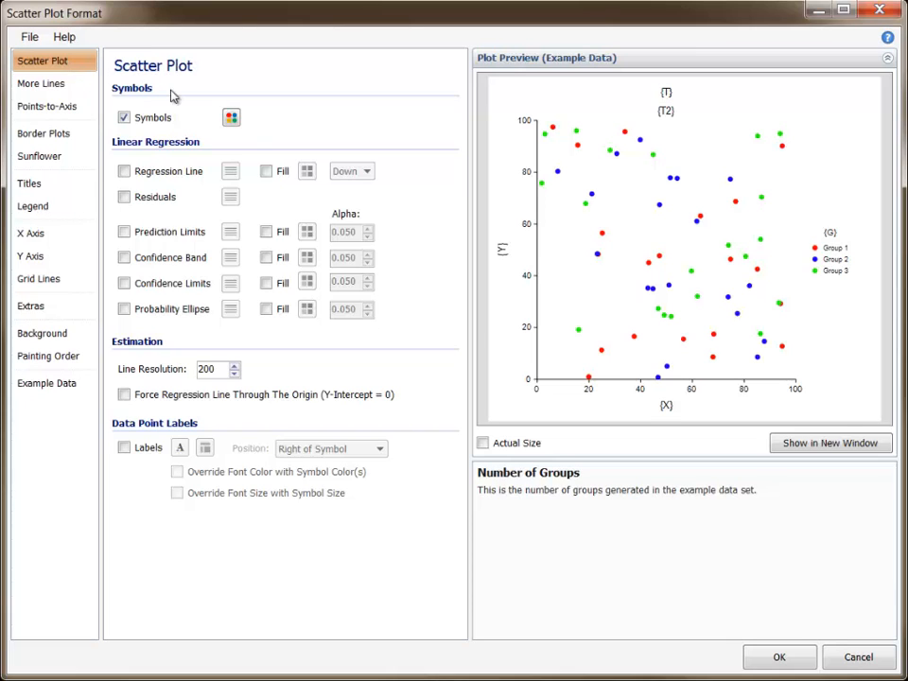
click(230, 117)
drag(250, 92, 77, 65)
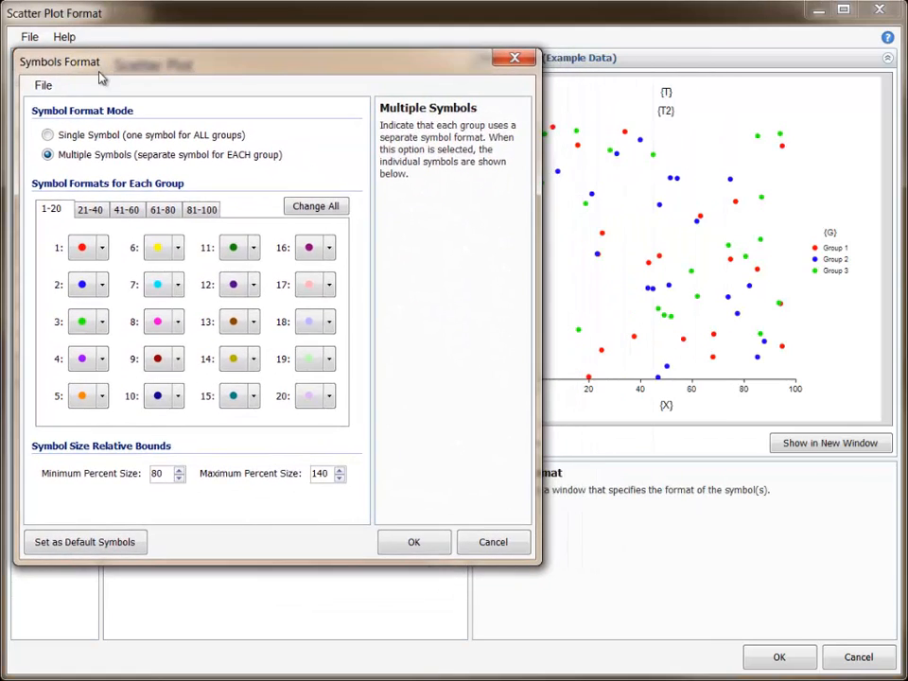
click(76, 138)
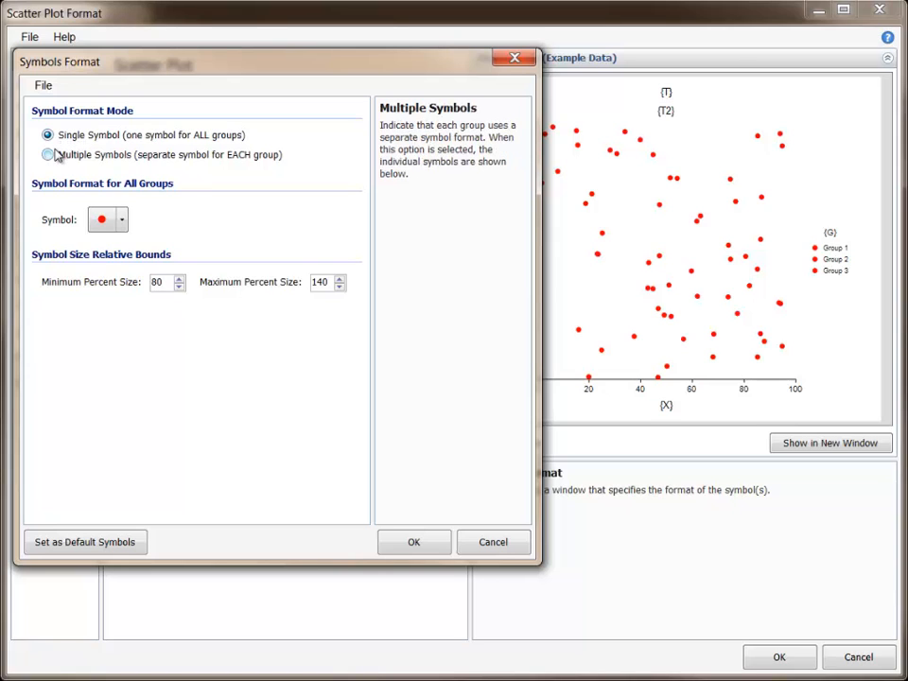
click(48, 156)
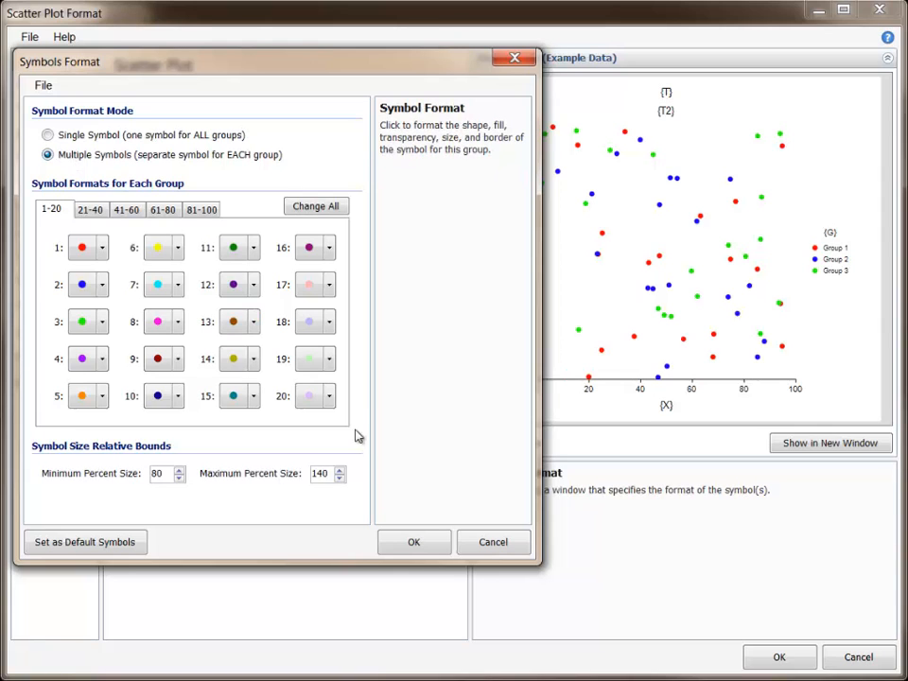
click(417, 541)
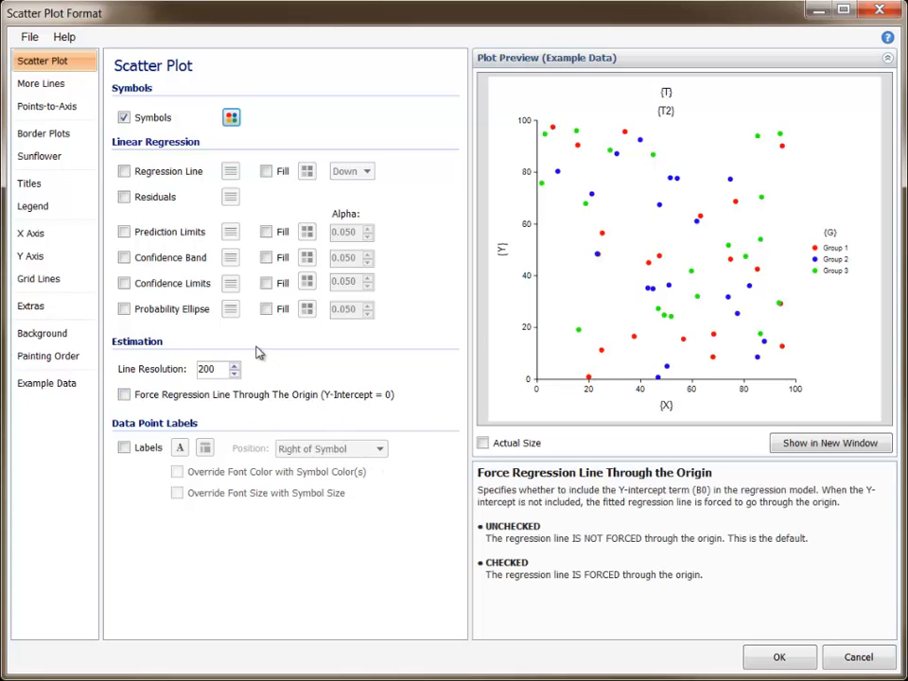
- Show the regression lines and compare their line format modes, keeping the single style with fills from group symbols
click(125, 173)
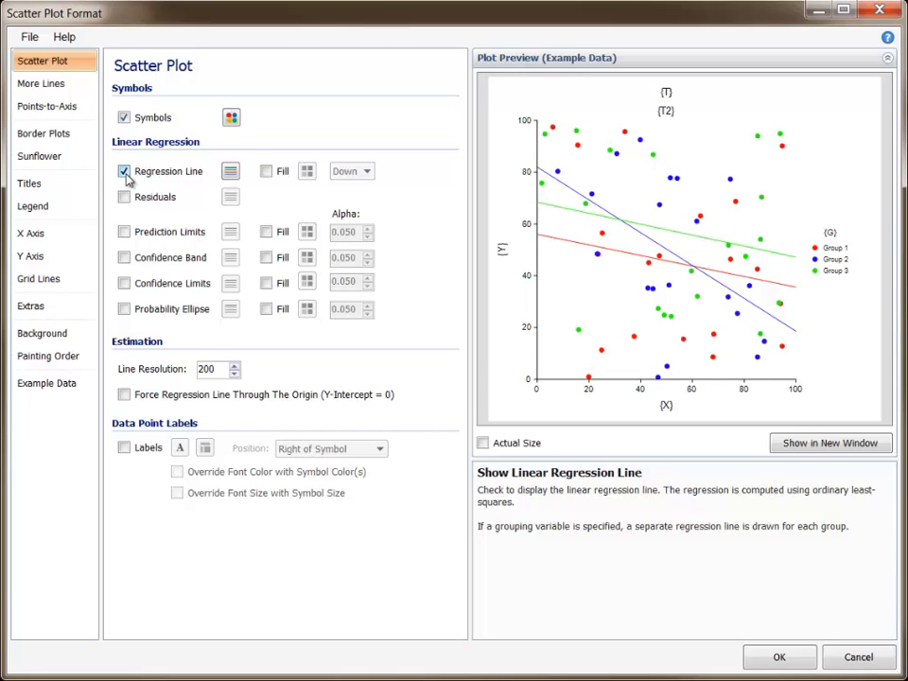
click(231, 171)
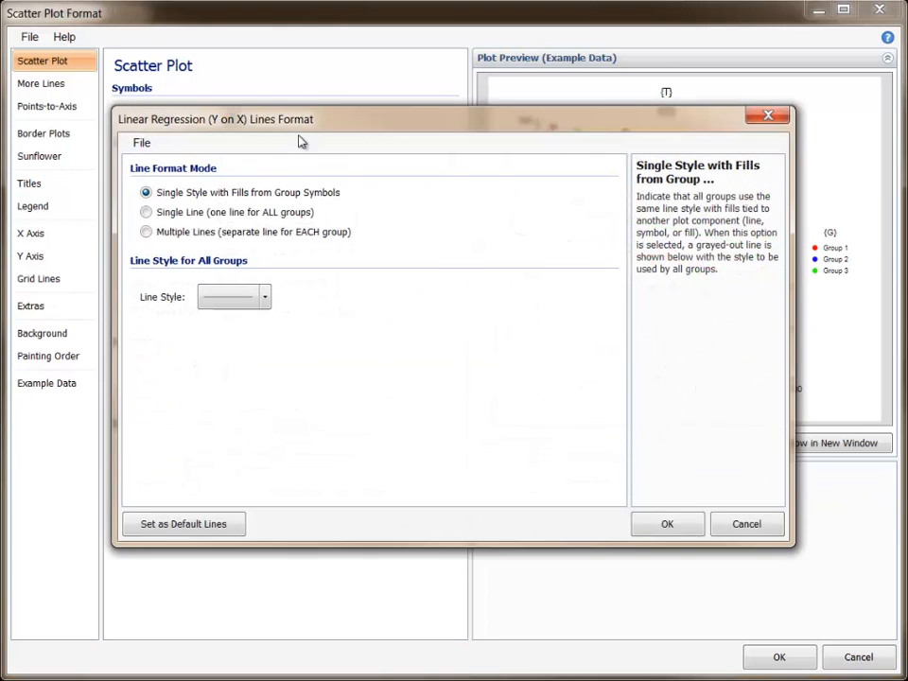
drag(303, 128, 205, 85)
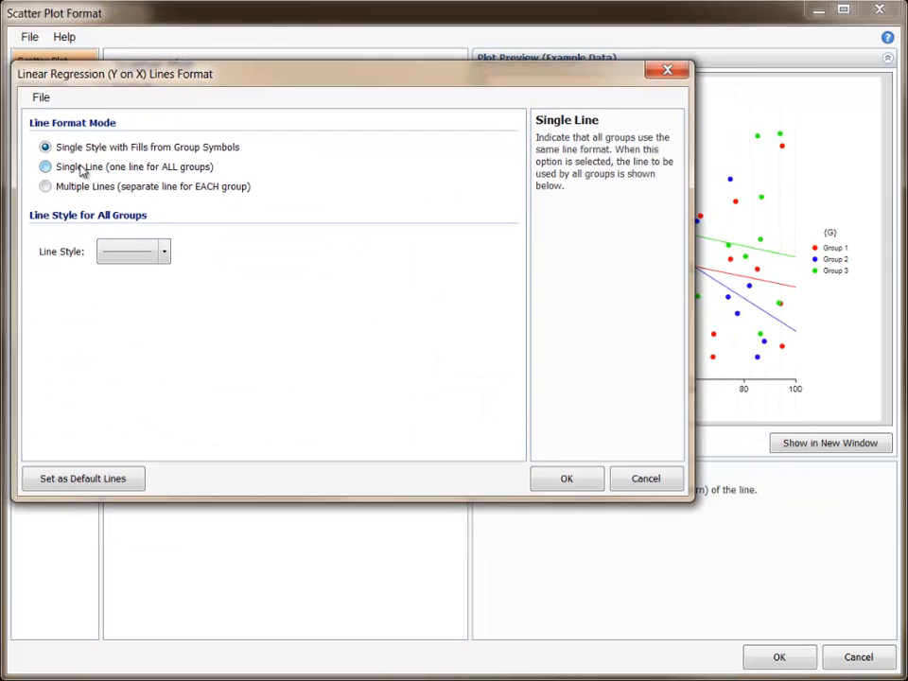
click(82, 169)
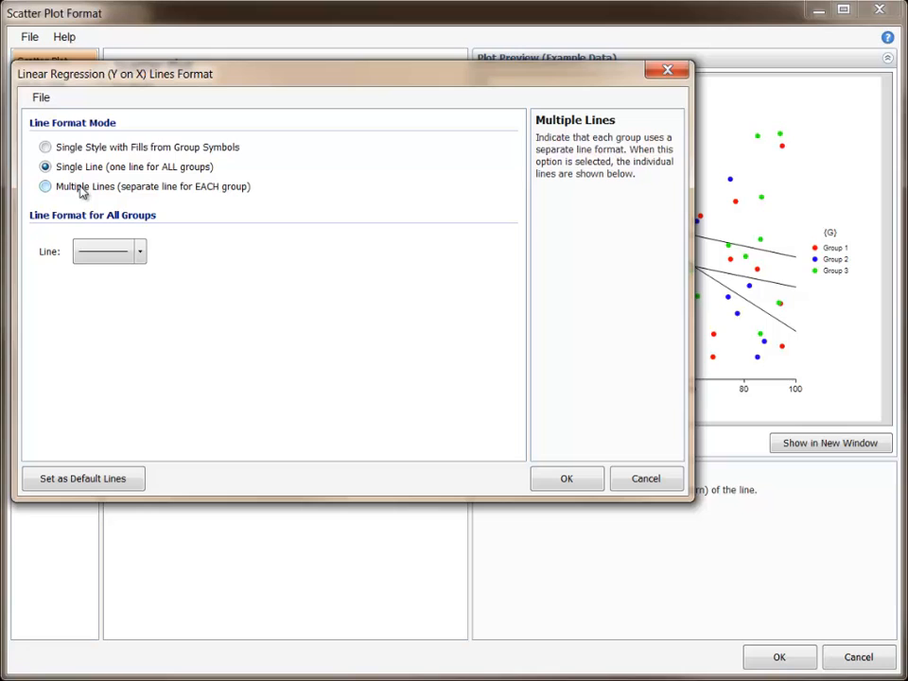
click(83, 189)
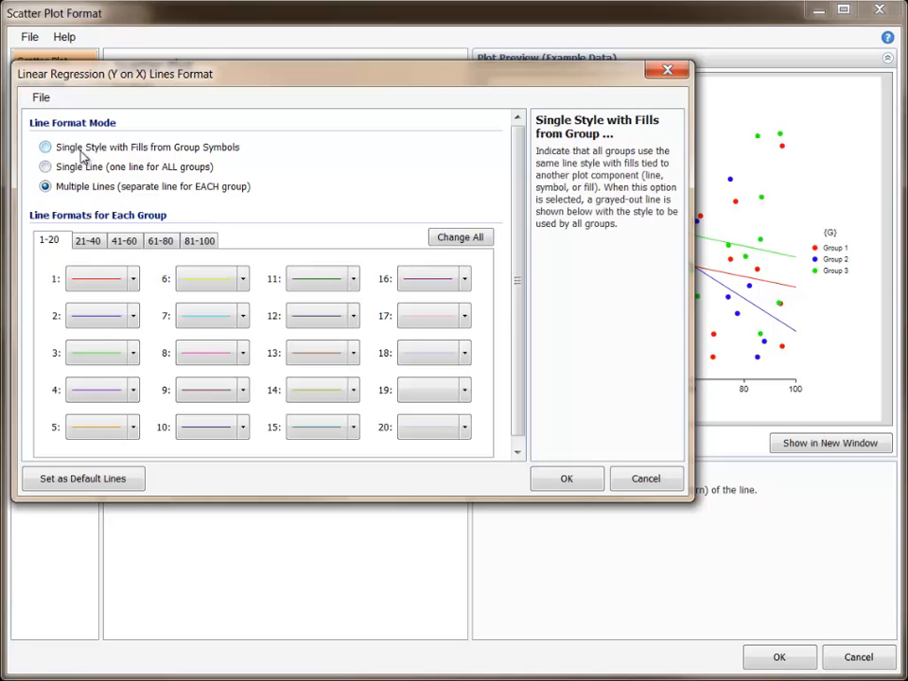
click(63, 147)
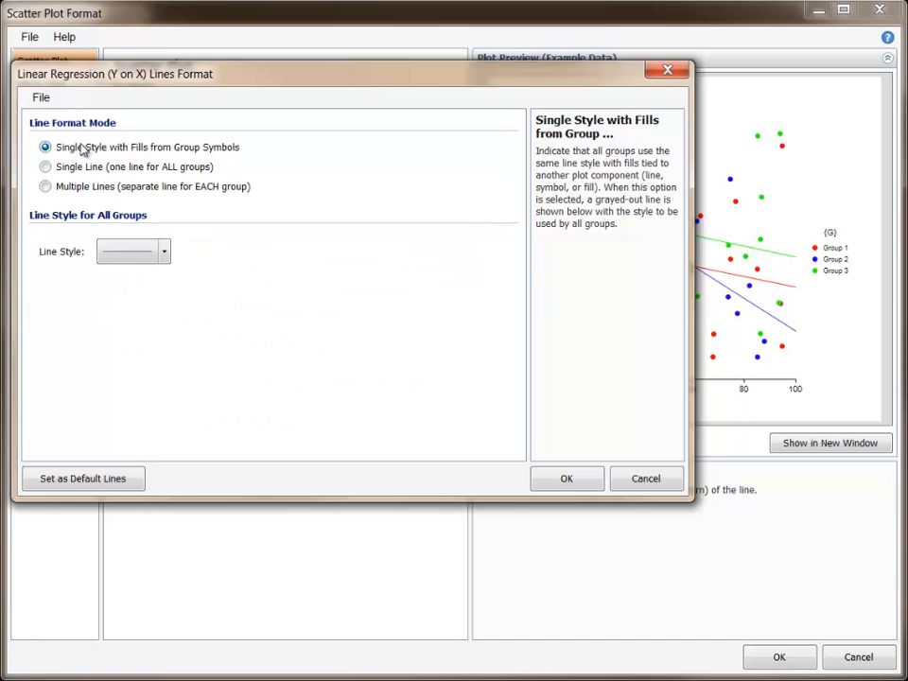
click(567, 479)
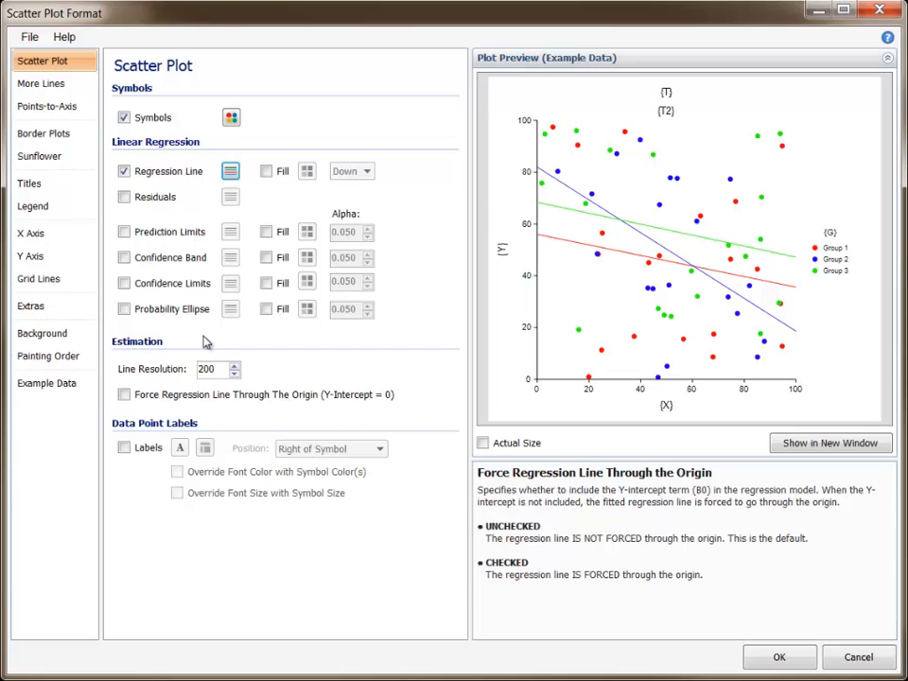
- Show filled confidence limits and compare their line format modes, keeping the single style with fills from group symbols
click(124, 283)
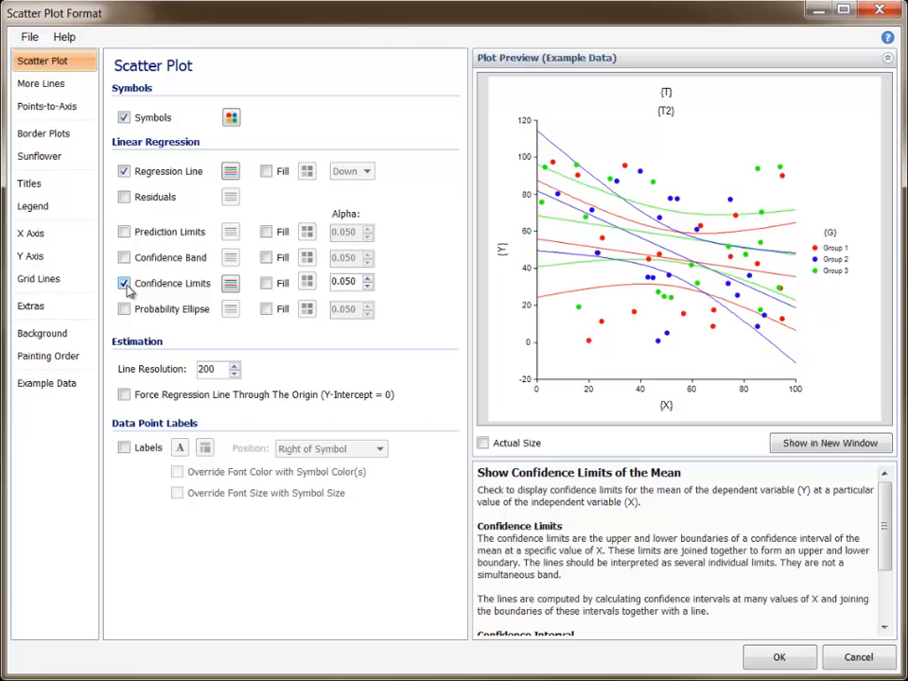
click(267, 284)
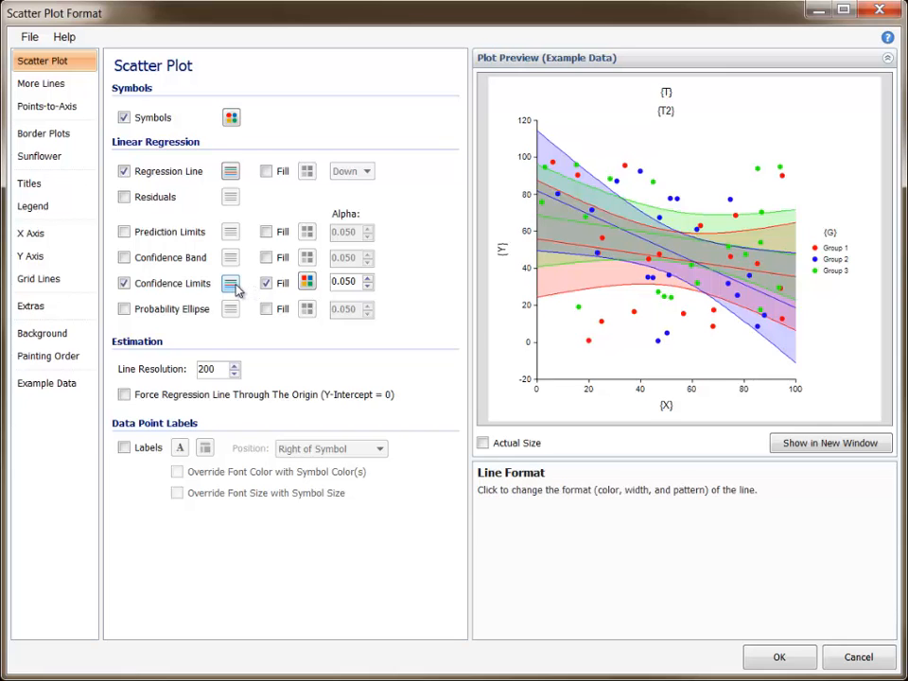
click(233, 285)
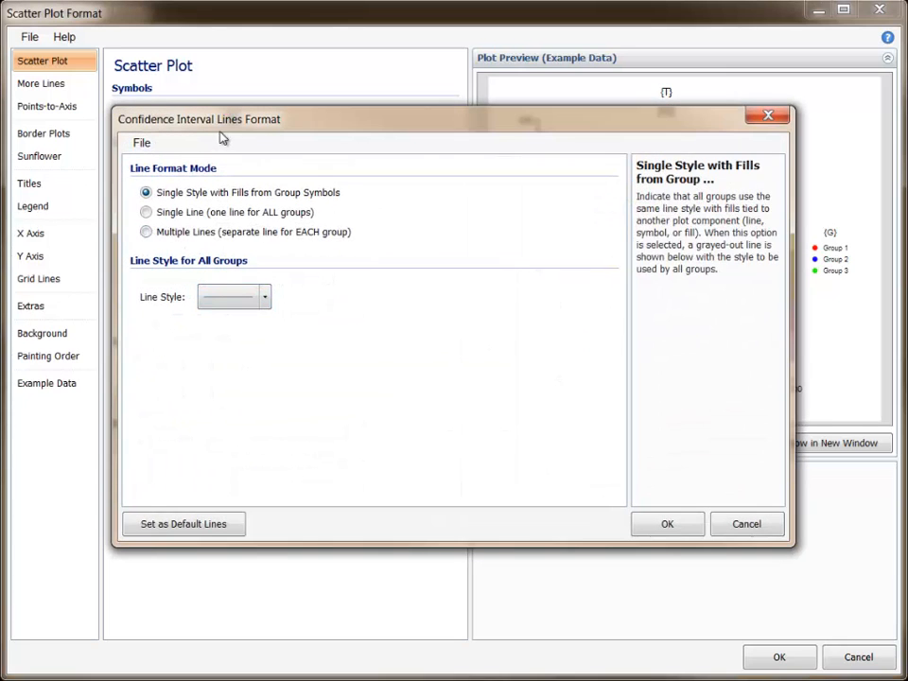
drag(224, 121, 121, 53)
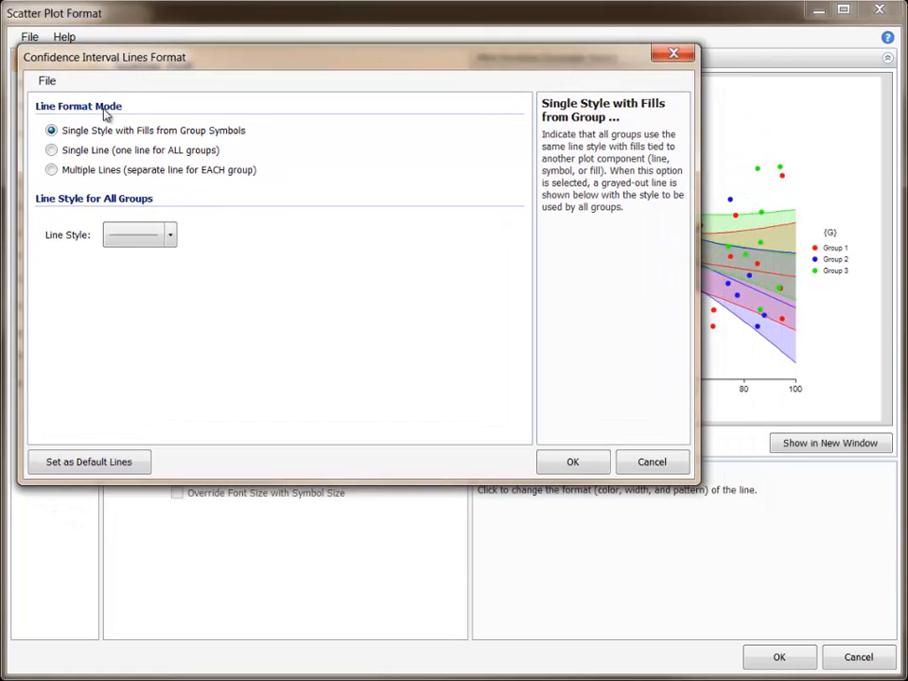
click(69, 152)
click(70, 172)
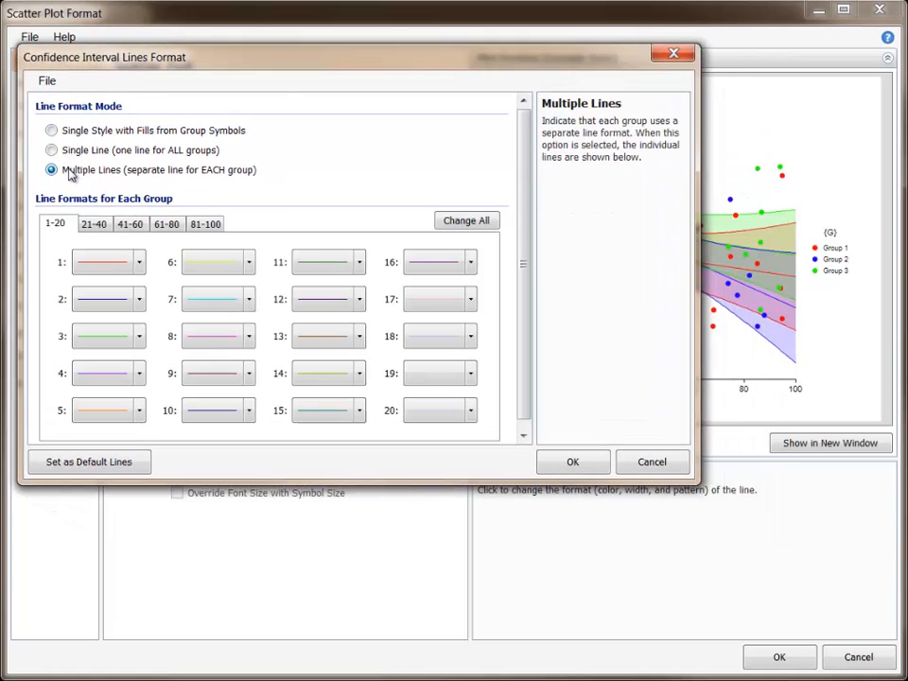
click(71, 131)
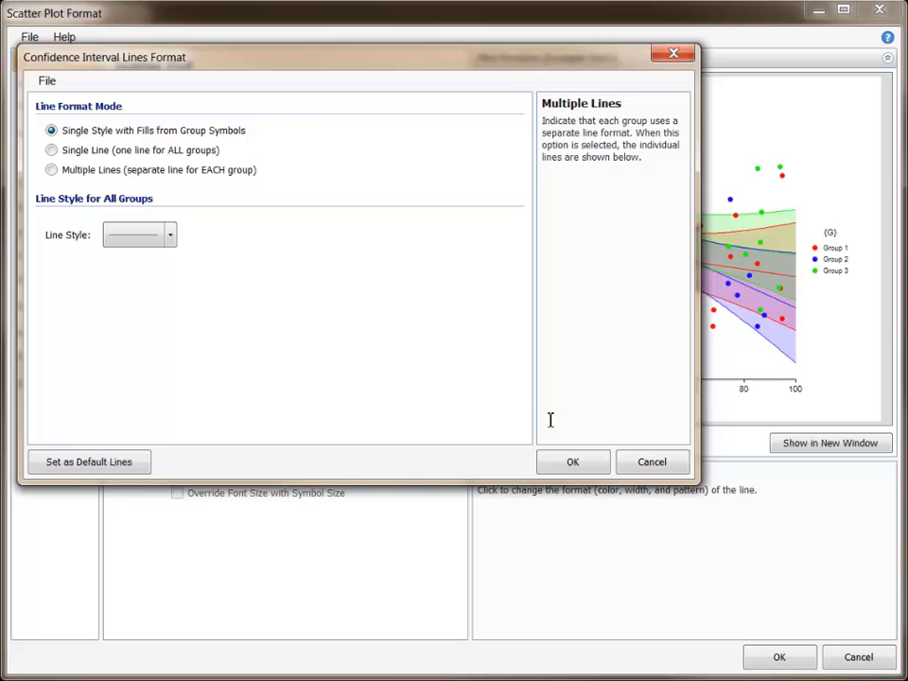
click(572, 461)
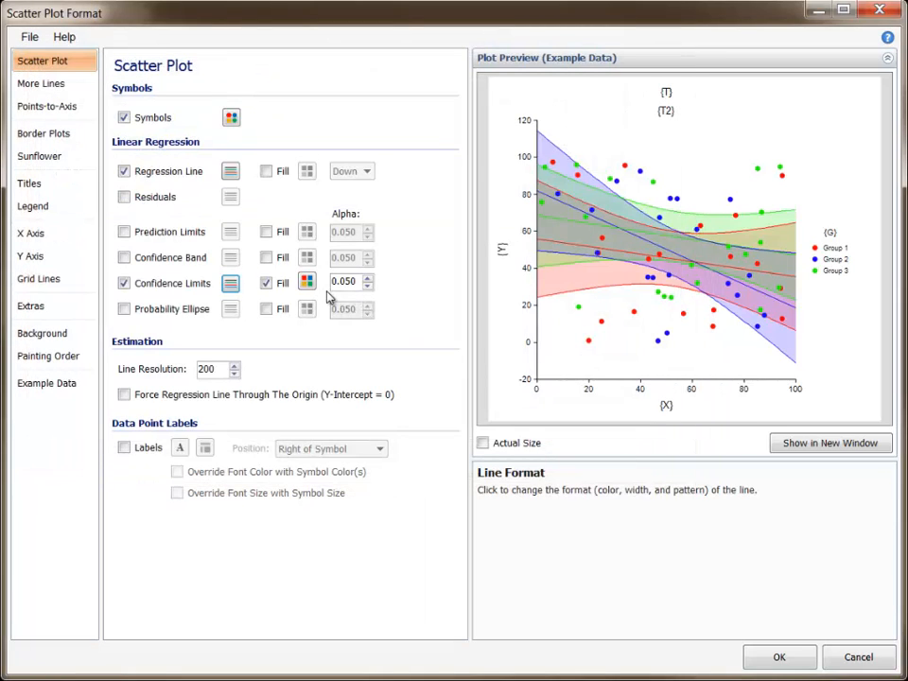
- Add box plot, density, dot plot and histogram border plots along the X axis
click(73, 140)
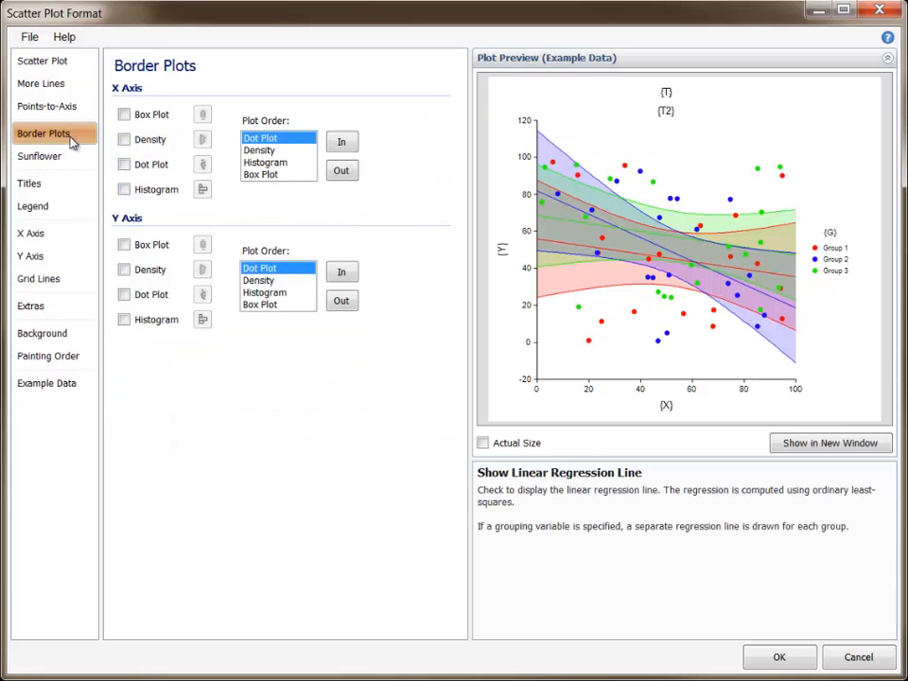
click(124, 115)
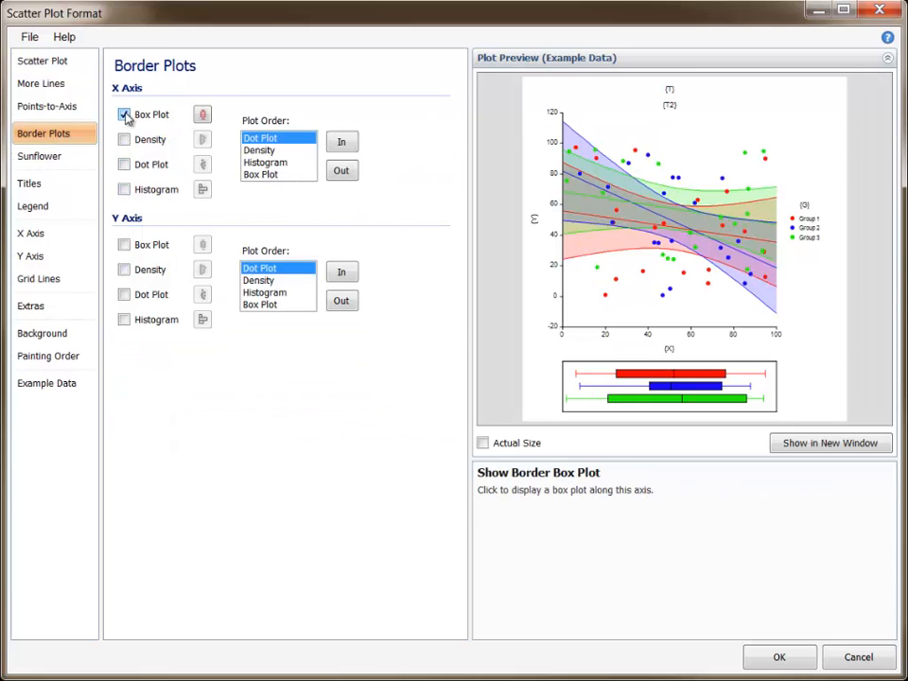
click(124, 140)
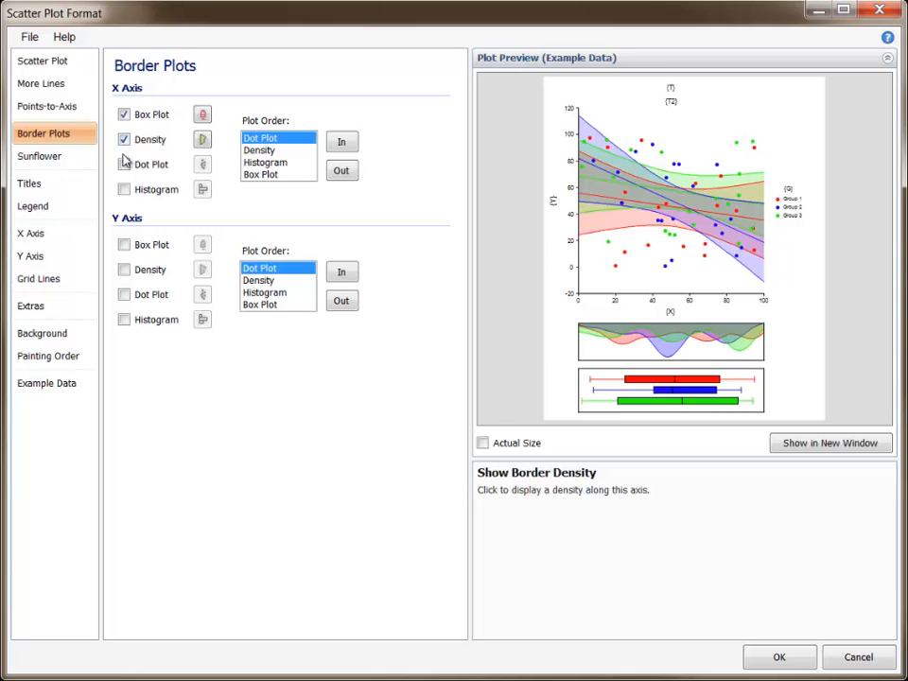
click(124, 165)
click(124, 189)
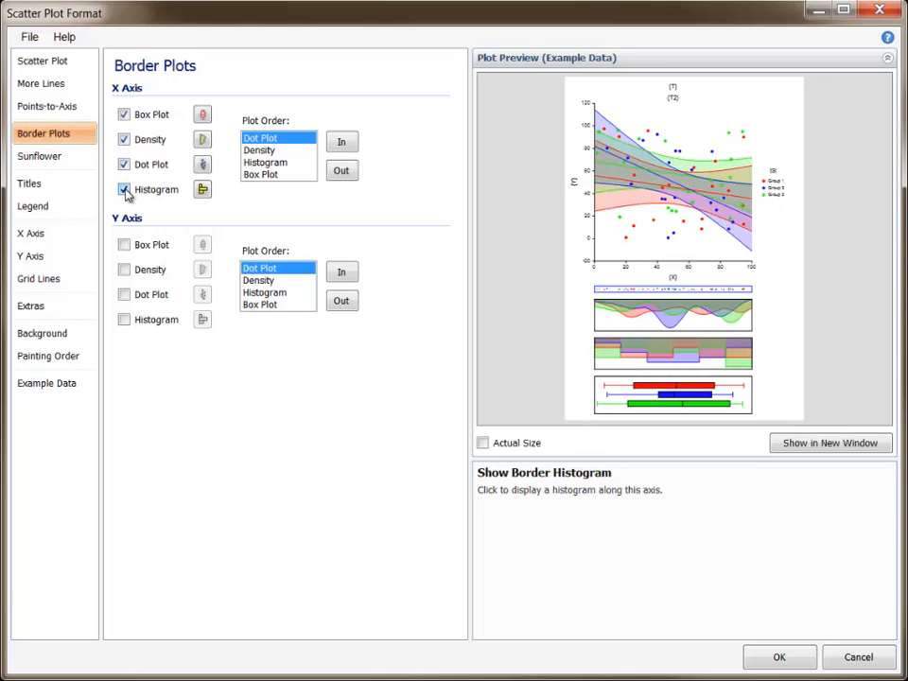
- Remove the histogram, dot plot, density and box plot border plots from the X axis
click(124, 189)
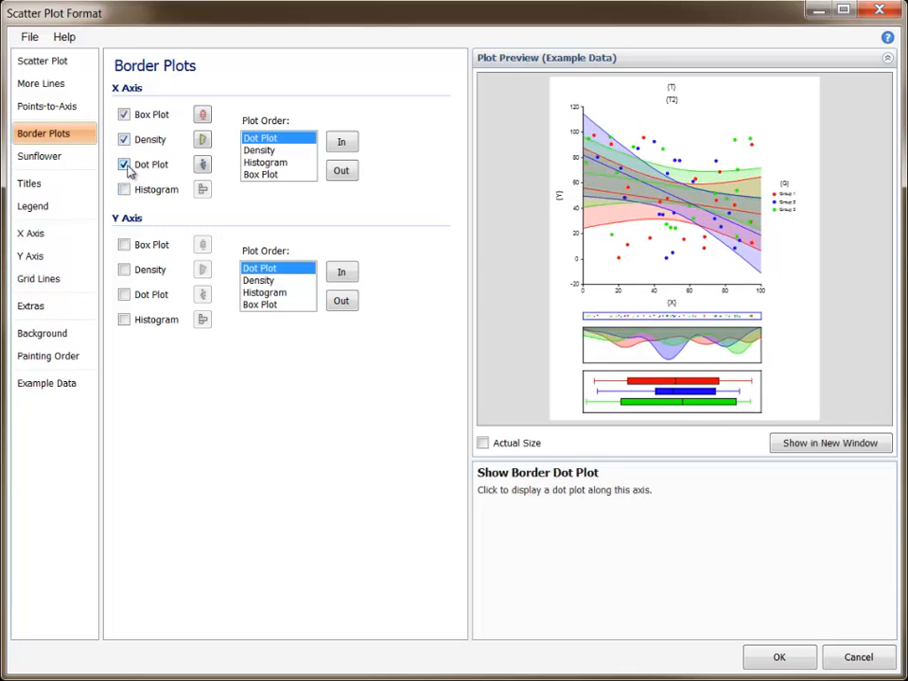
click(124, 165)
click(125, 139)
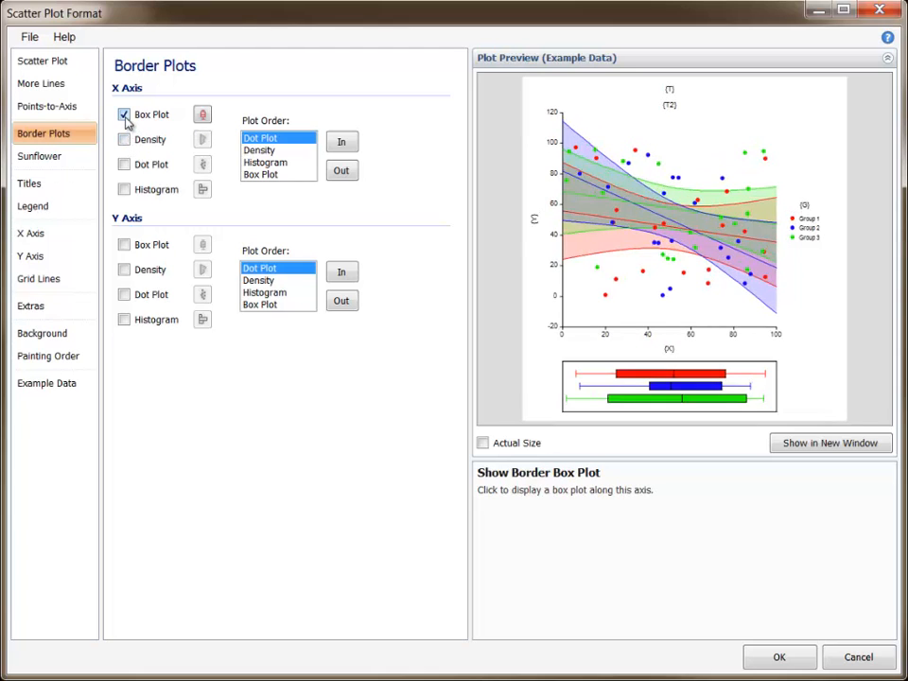
click(125, 115)
- Open the scatter plot's symbol settings, view the preset choices for group 1, and open its custom symbol format
click(75, 67)
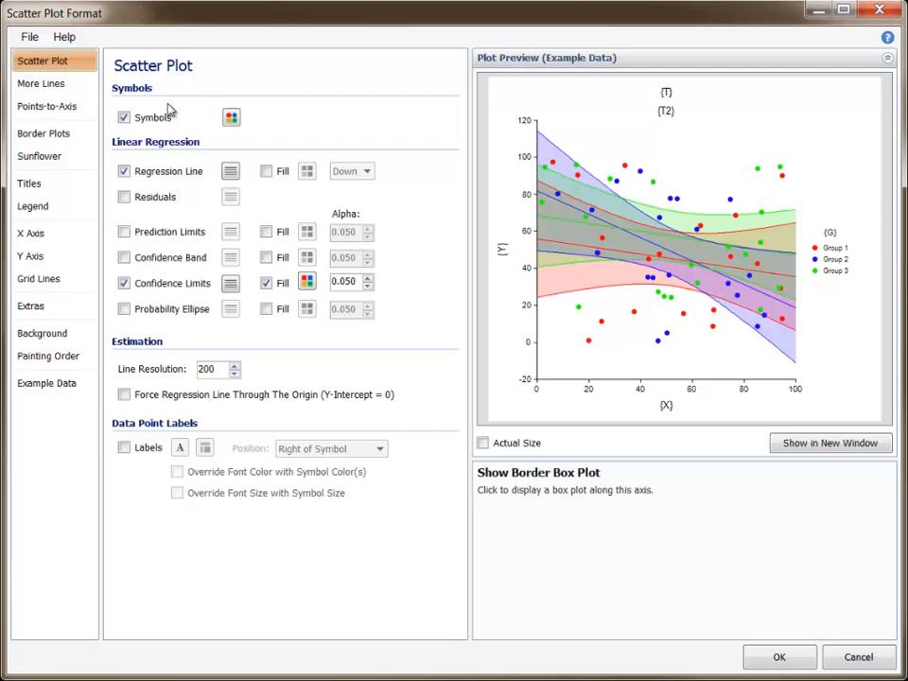
click(232, 120)
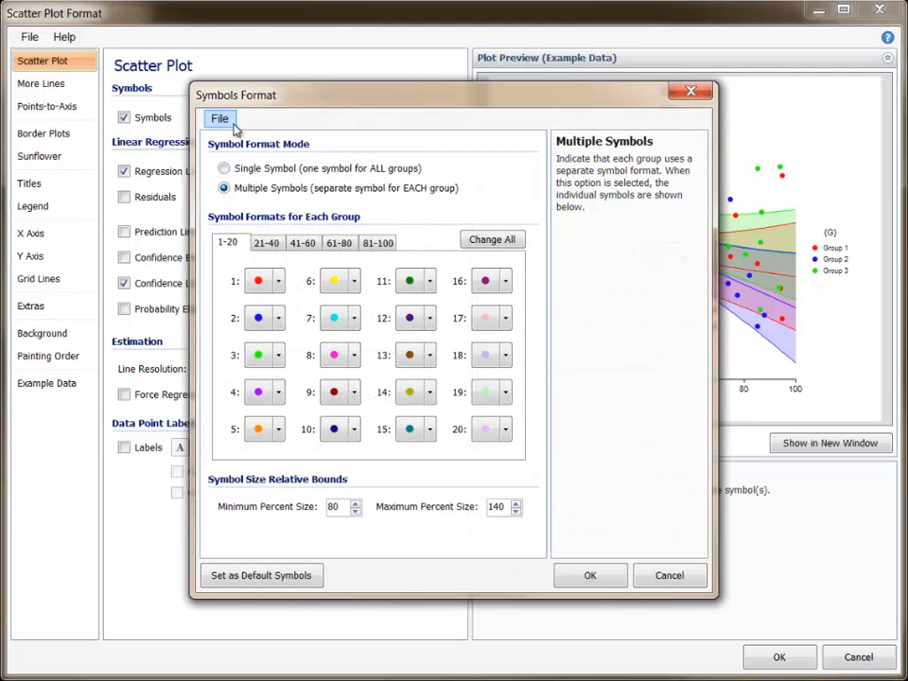
click(279, 280)
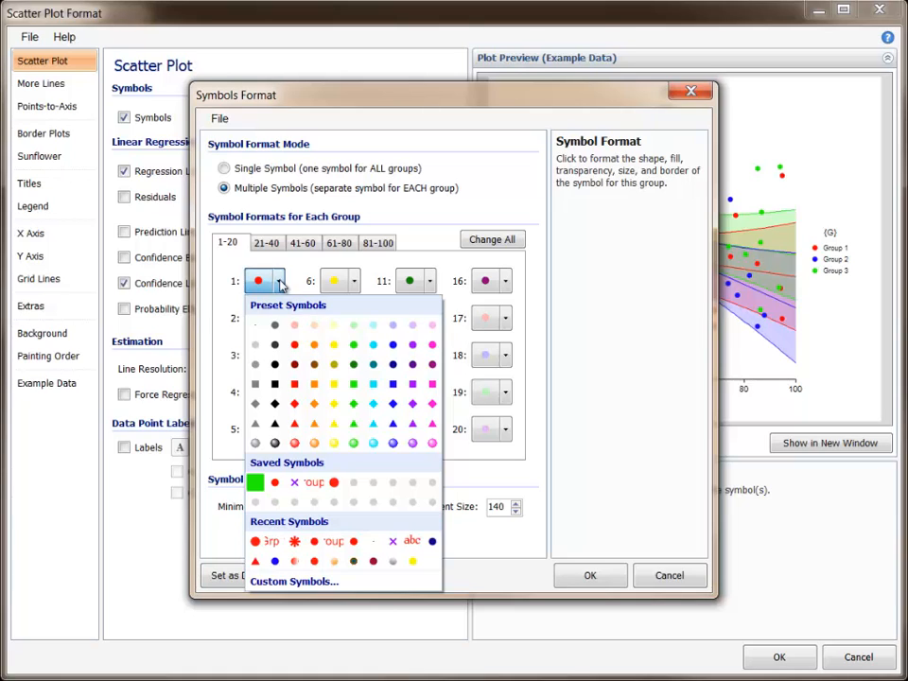
click(264, 286)
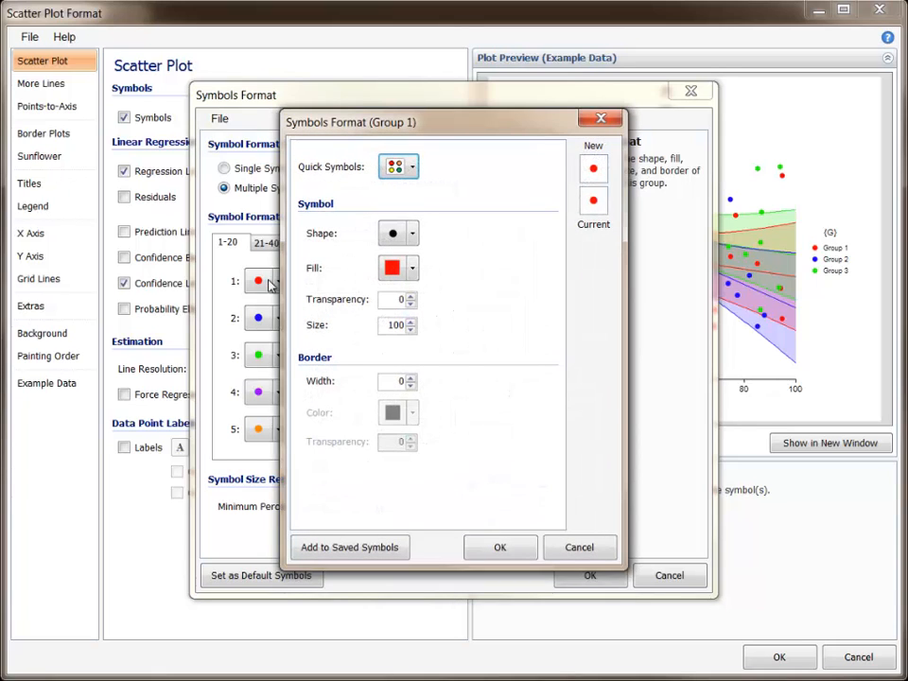
- Browse the additional shape, character, alphabet and text options available for the group 1 symbol
click(412, 233)
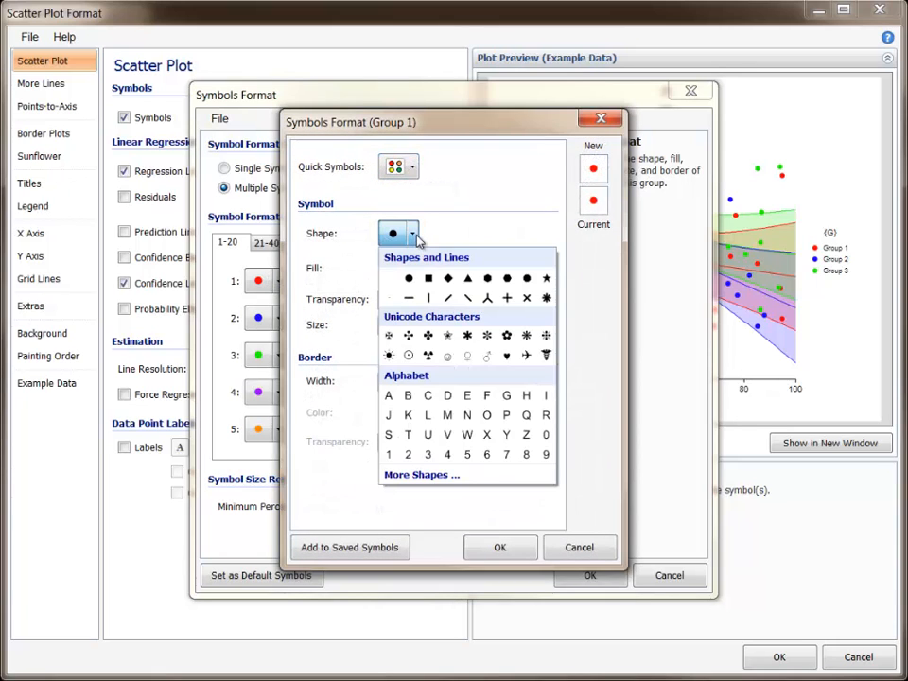
click(425, 476)
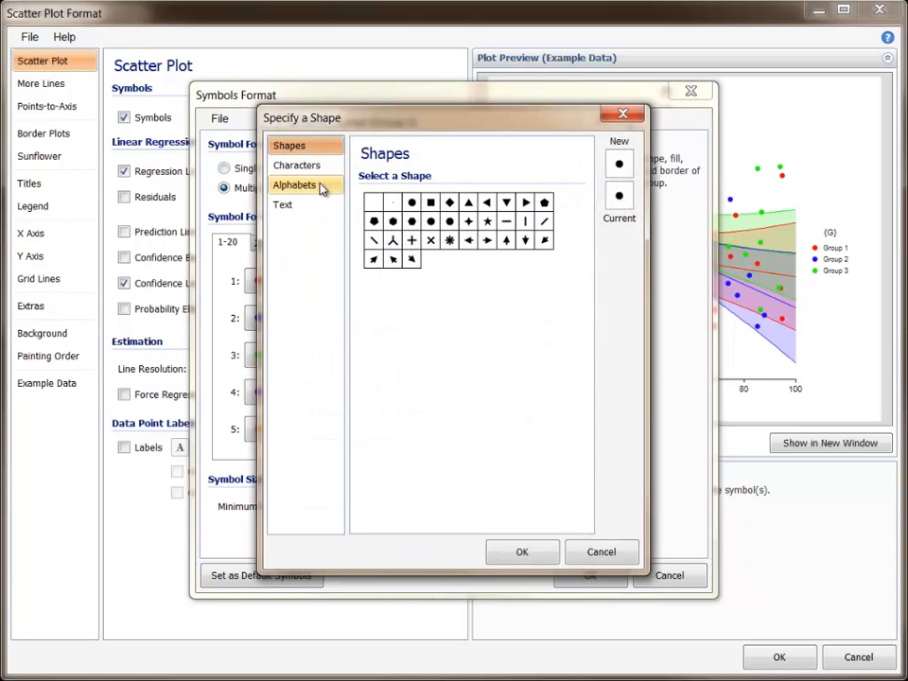
click(318, 168)
click(318, 185)
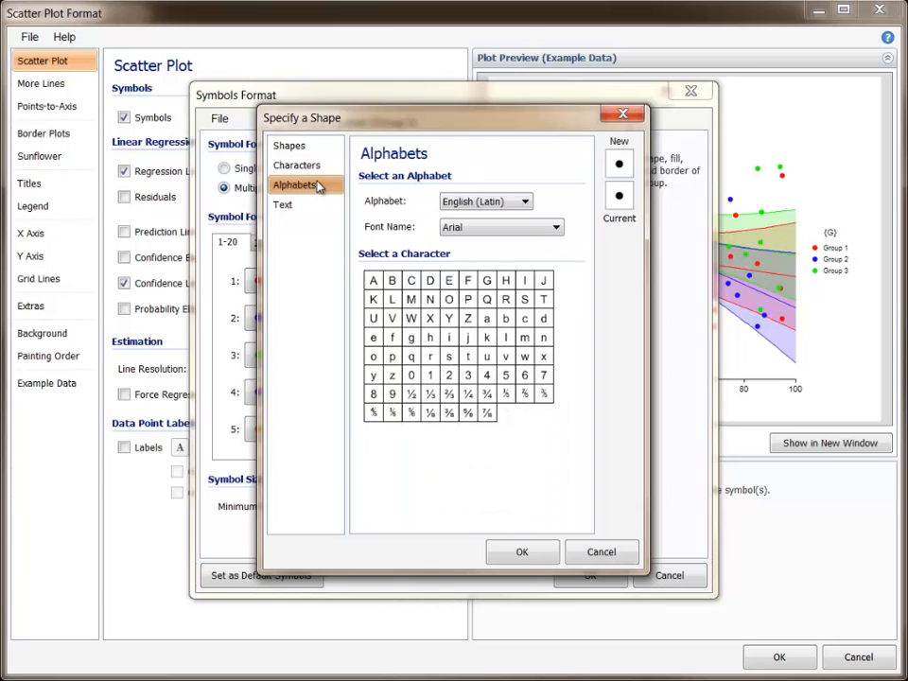
click(309, 204)
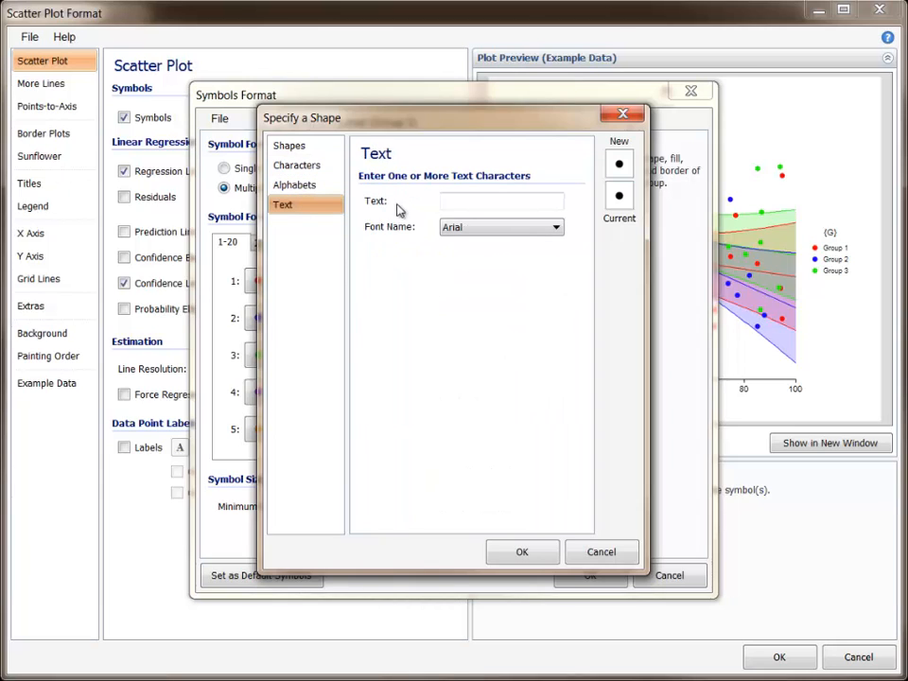
- Try the text "Grp 1" as the group 1 symbol shape and discard it
click(452, 204)
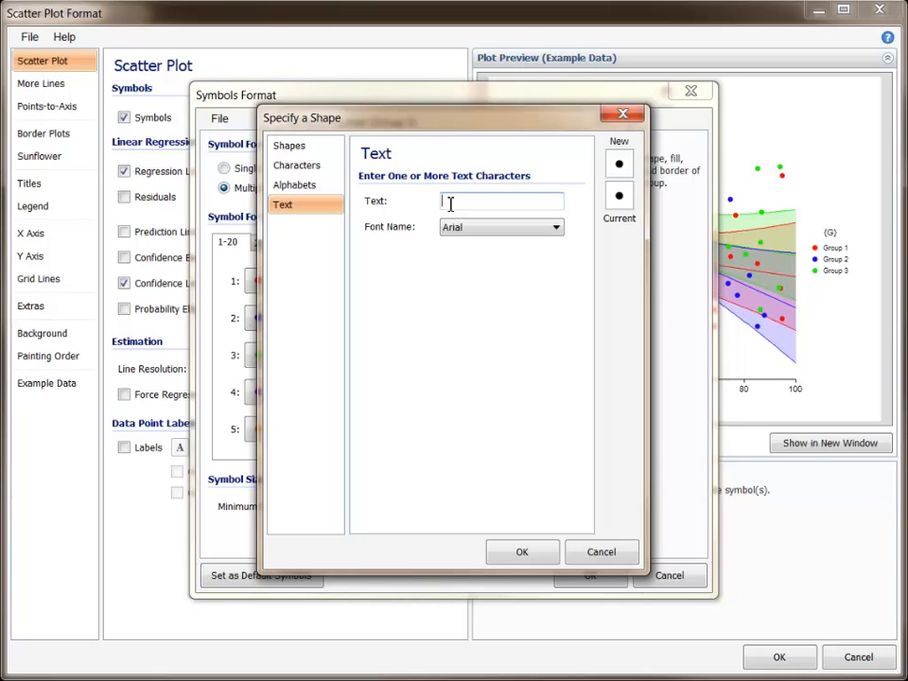
text(Grp 1)
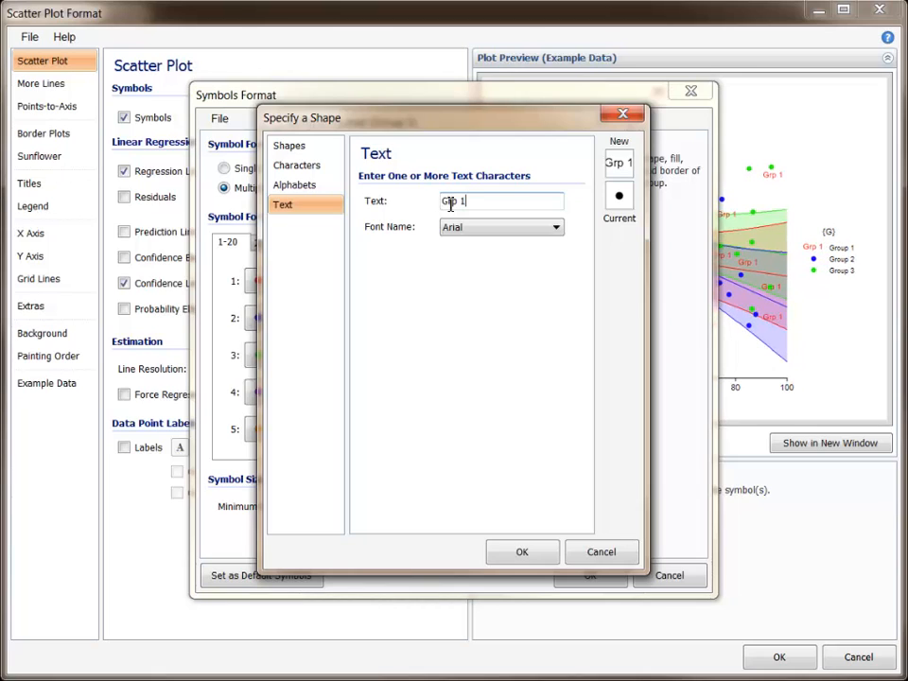
click(601, 554)
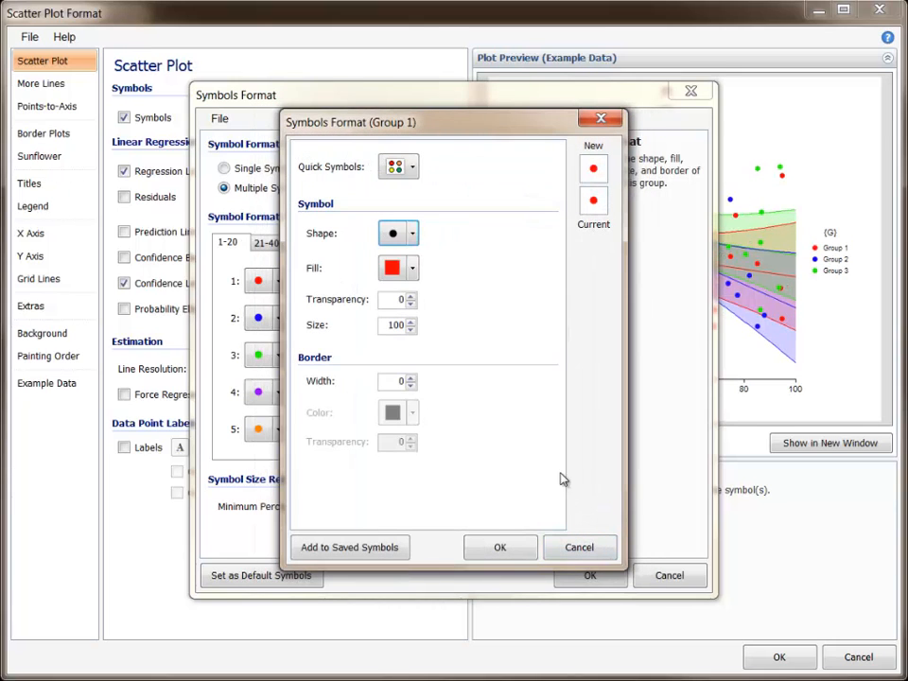
- Try higher transparency values on the group 1 symbol and return the transparency to 0
click(410, 296)
click(410, 296)
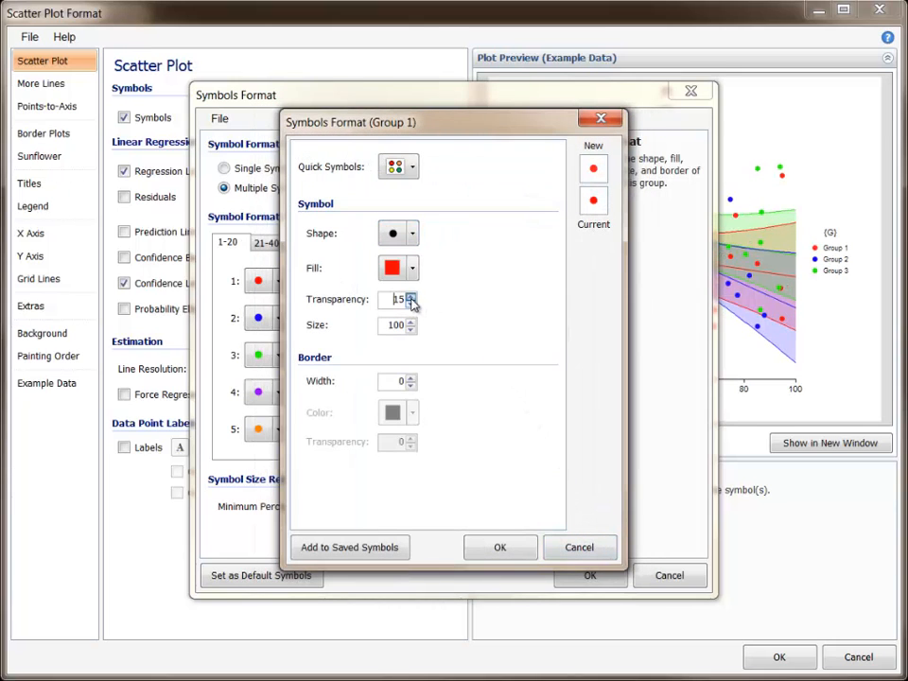
click(411, 296)
click(410, 296)
click(411, 298)
click(410, 298)
click(411, 304)
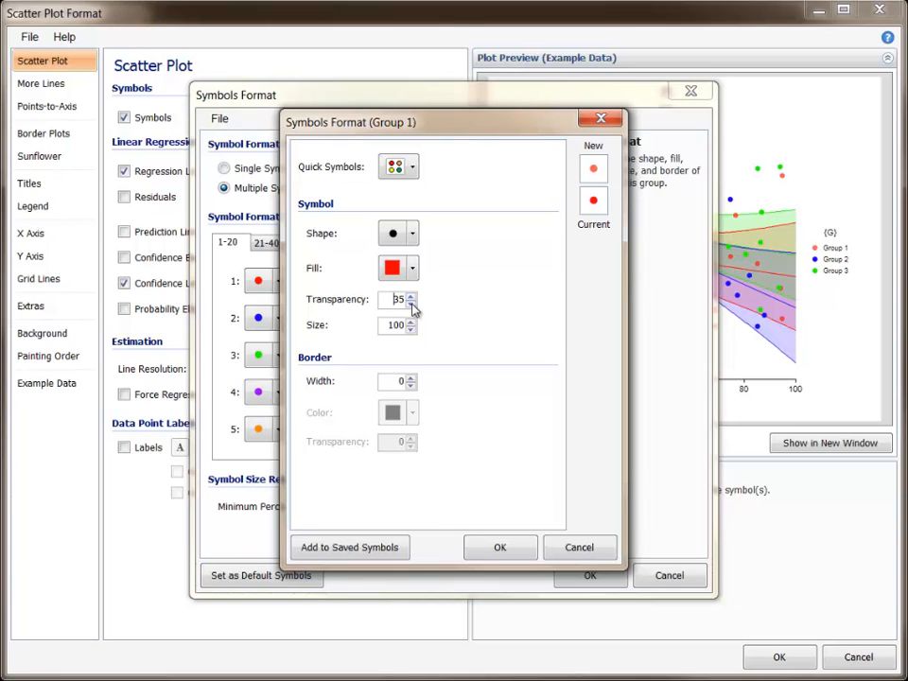
click(411, 304)
click(412, 304)
click(411, 303)
click(412, 304)
click(411, 303)
- Try larger sizes for the group 1 symbol and return the size to 100
click(411, 322)
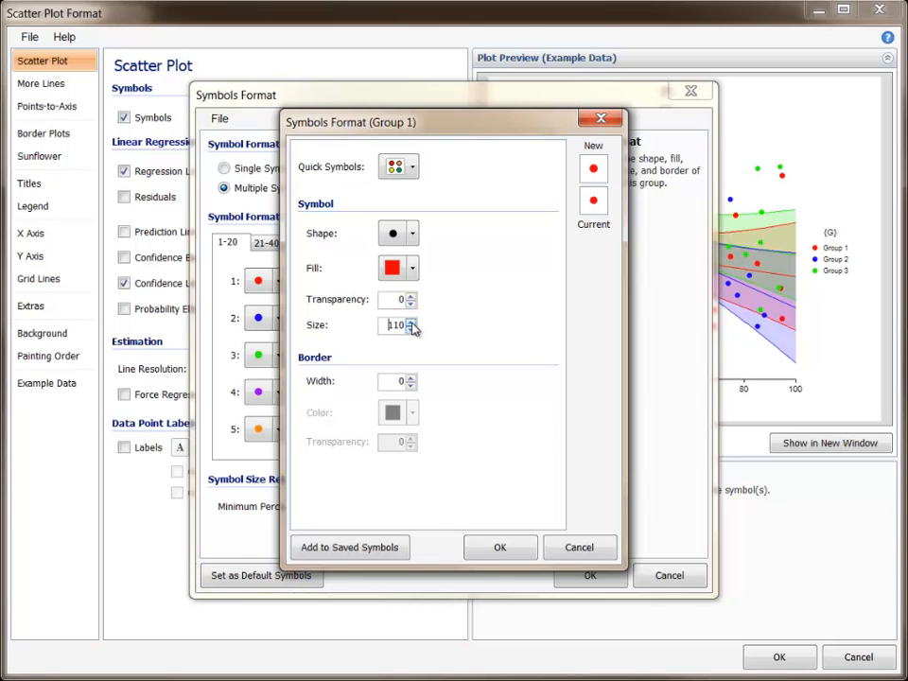
click(410, 322)
click(411, 329)
click(411, 329)
click(412, 329)
- Save the group 1 symbol in the first empty saved-symbol slot and accept its format
click(383, 554)
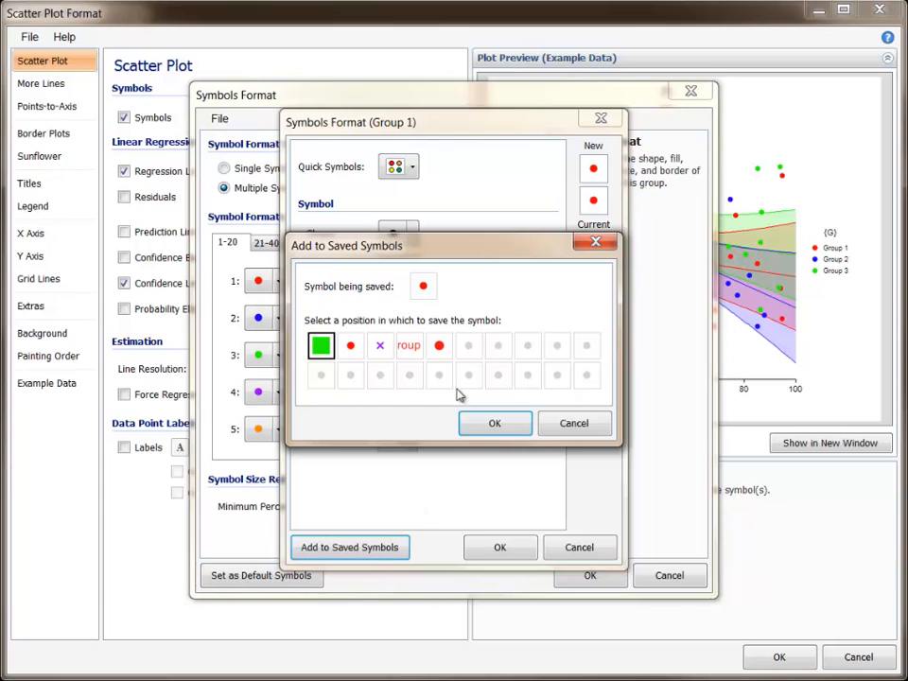
click(469, 347)
click(495, 422)
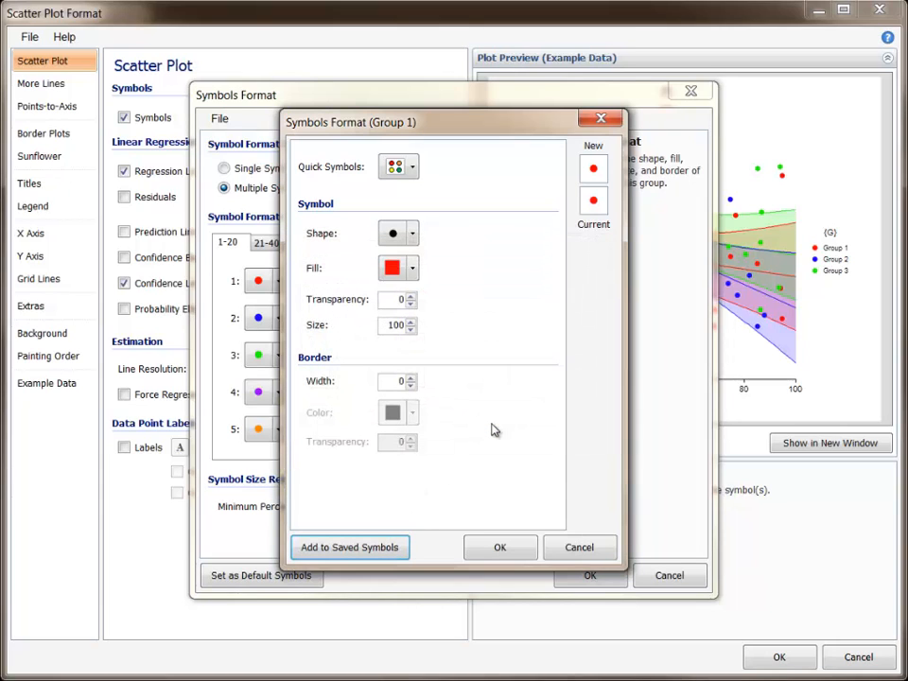
click(502, 547)
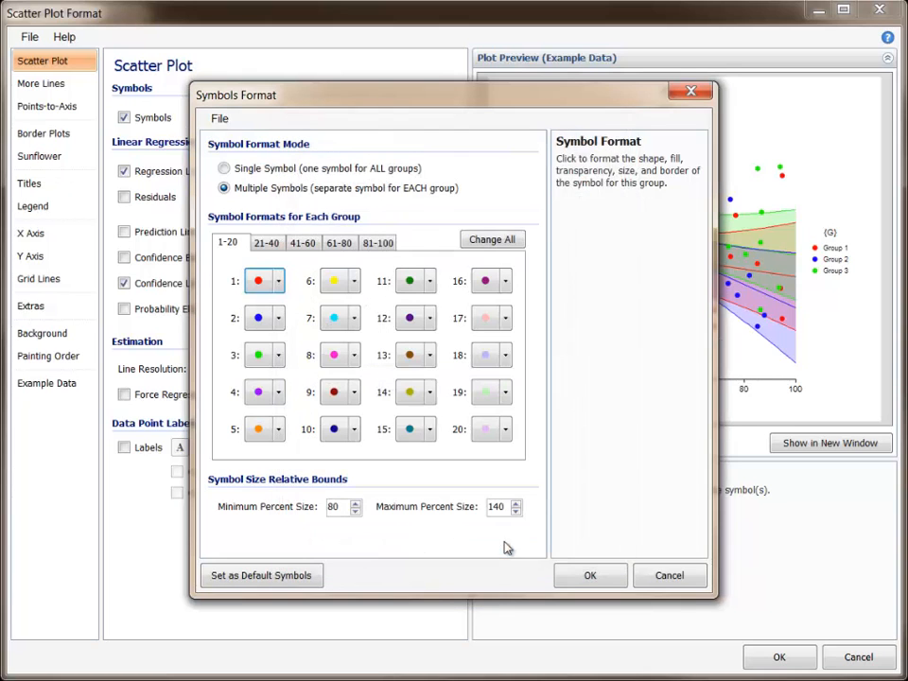
- Set the symbol size of all groups to 150 at once
click(494, 242)
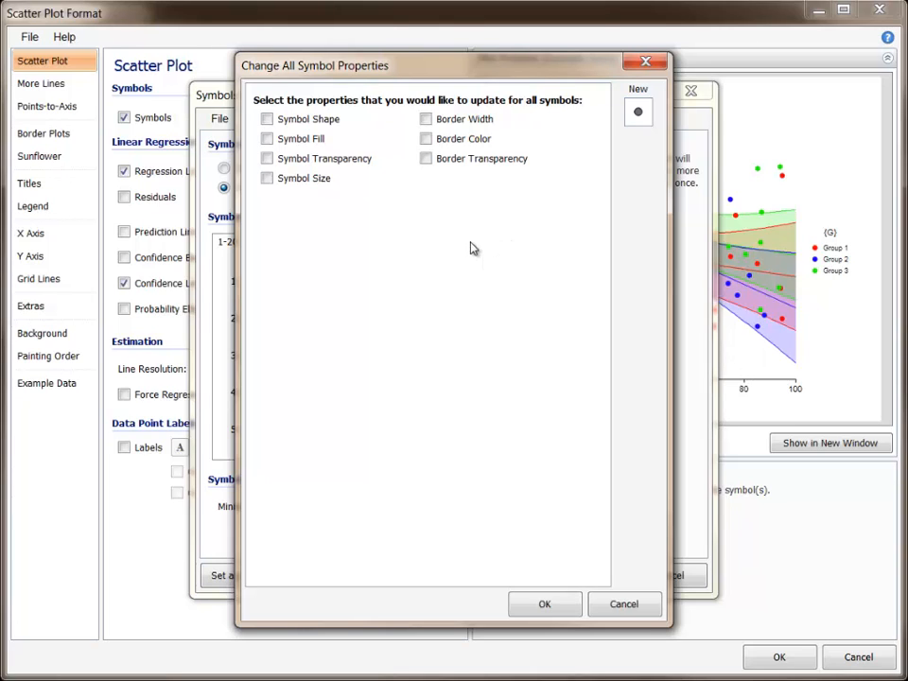
click(269, 179)
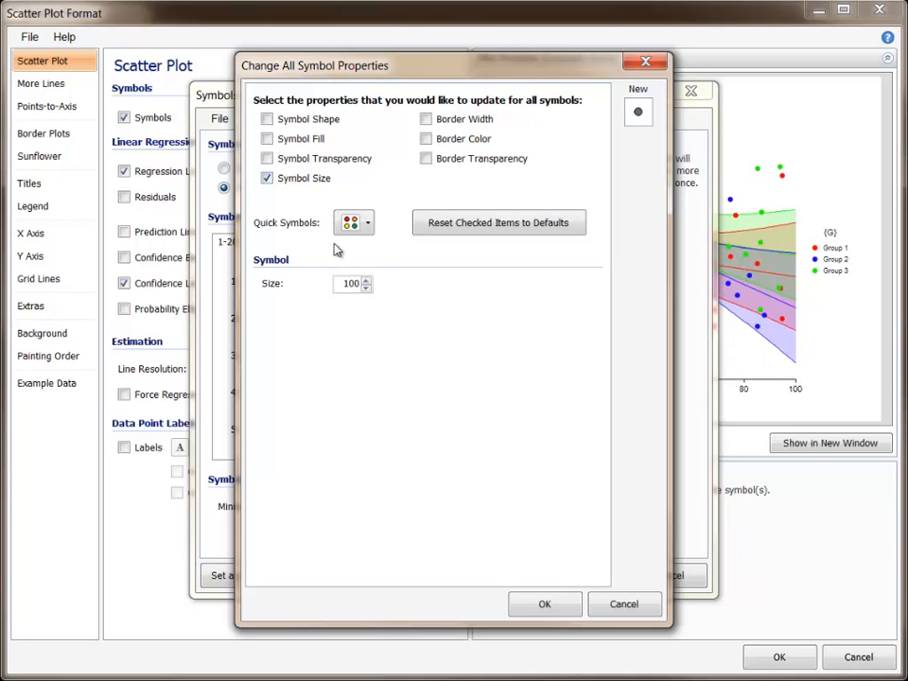
double_click(364, 283)
text(125)
click(366, 281)
click(366, 281)
click(366, 281)
click(542, 602)
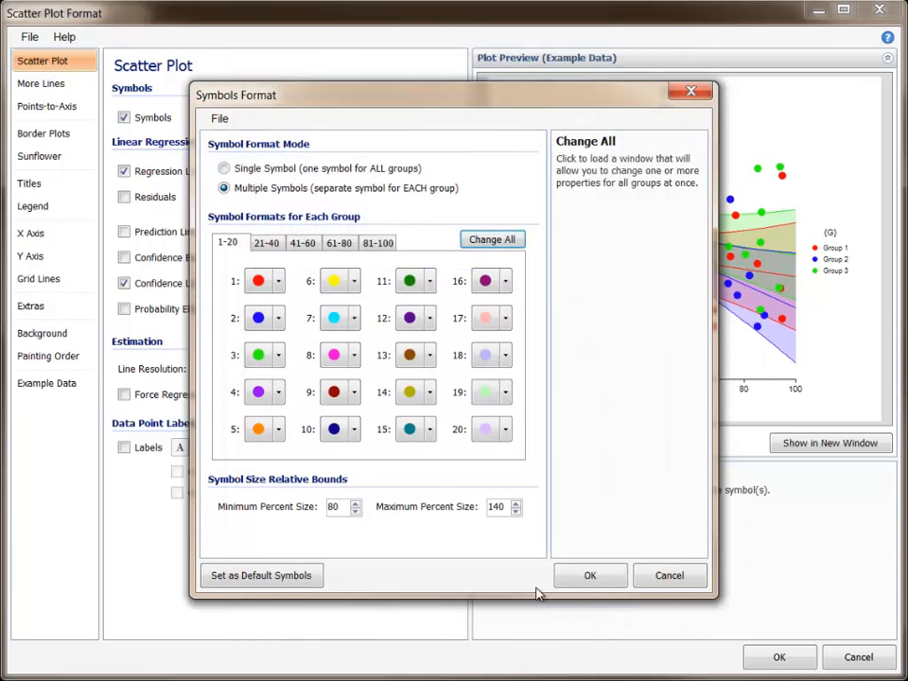
- Change the symbol shape of all groups to the asterisk, with shape as the only property updated
click(490, 240)
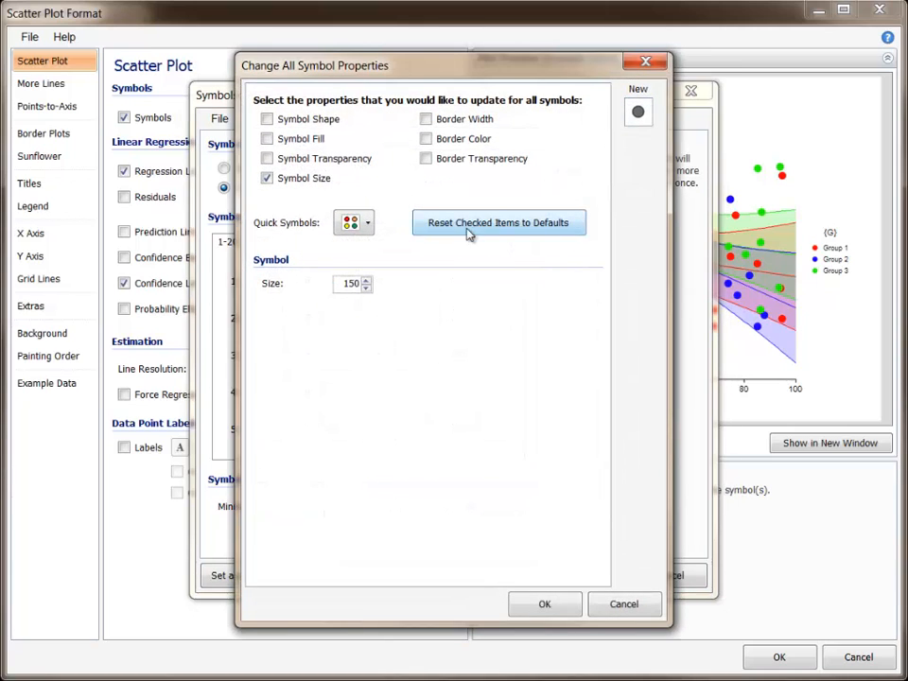
click(267, 178)
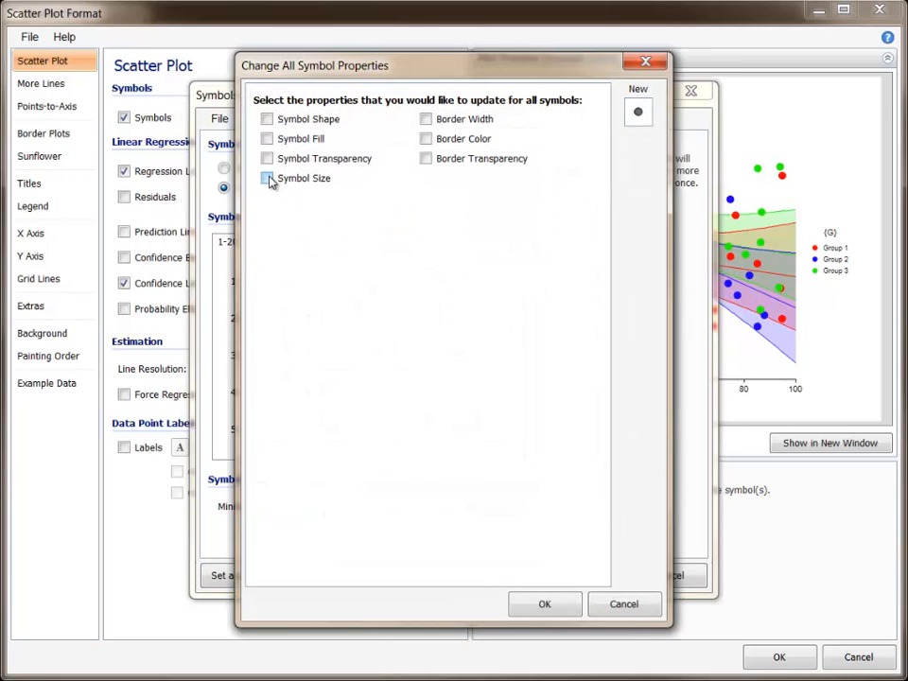
click(268, 119)
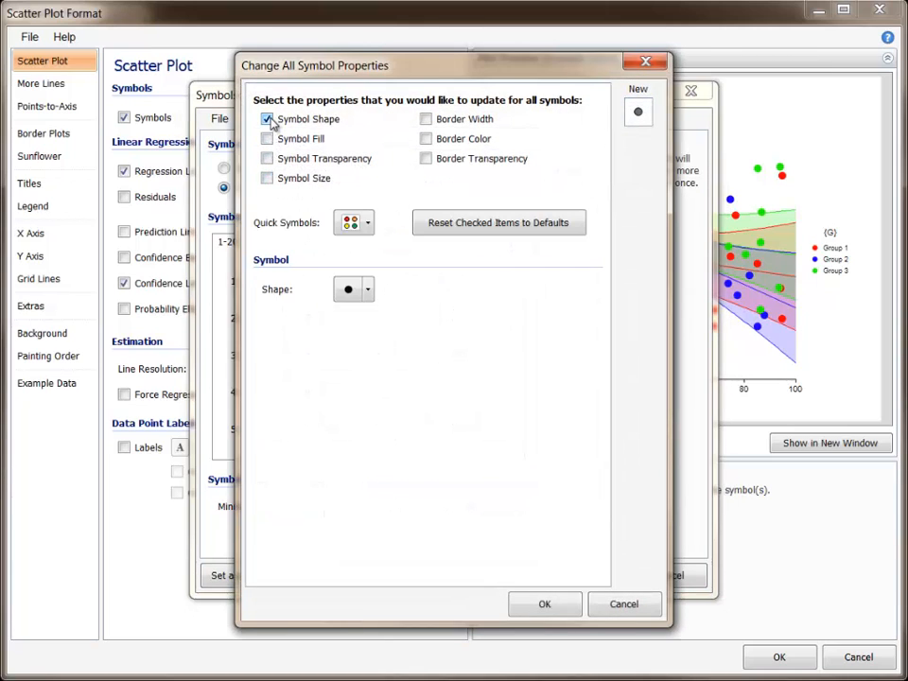
click(370, 291)
click(503, 352)
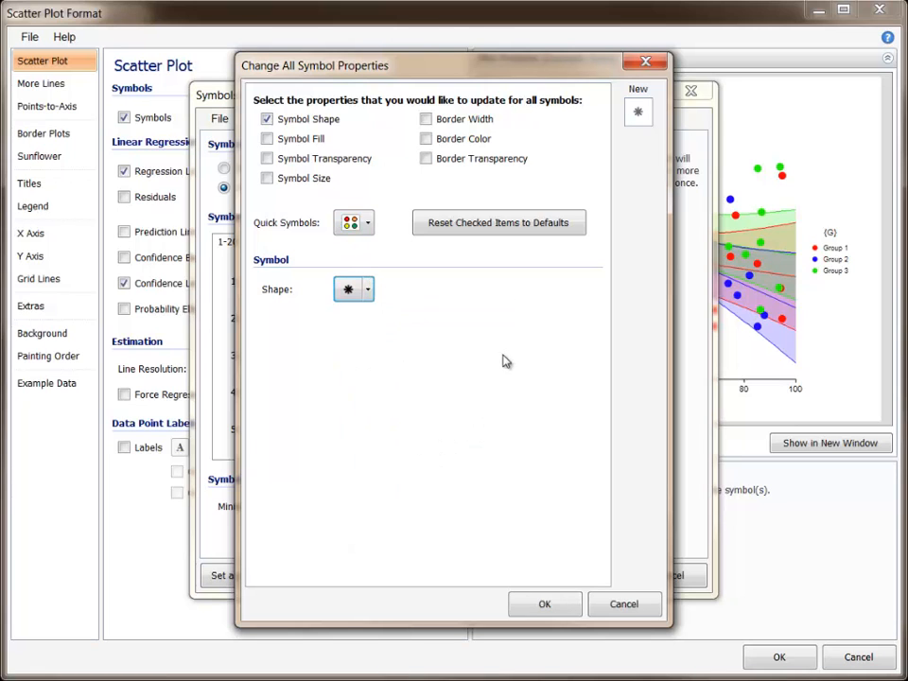
click(548, 603)
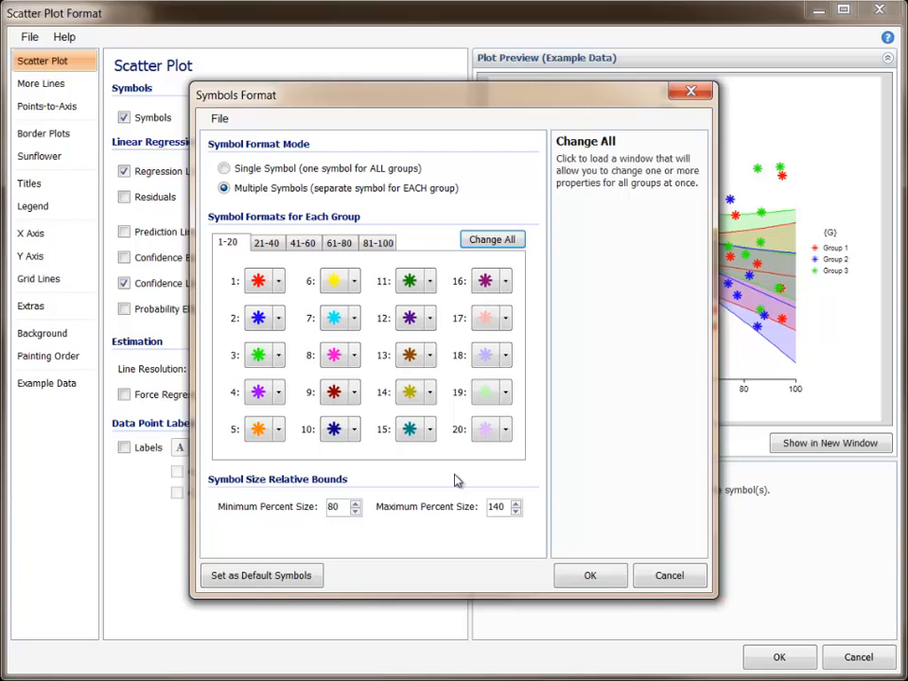
- Examine the default-symbols description and the options for resetting, loading, saving, importing and exporting symbols
mouse_move(314, 577)
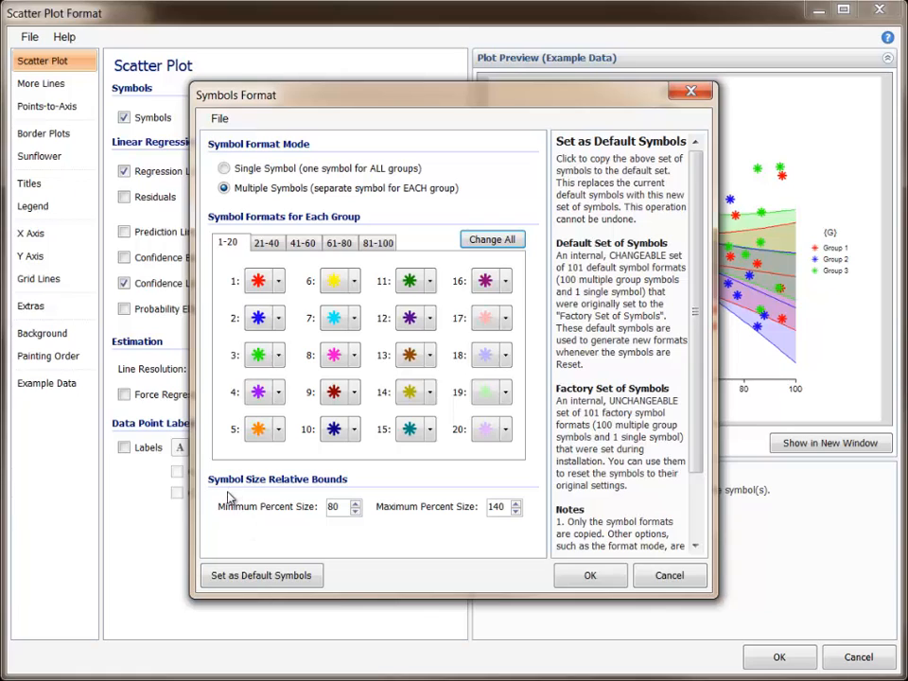
click(219, 120)
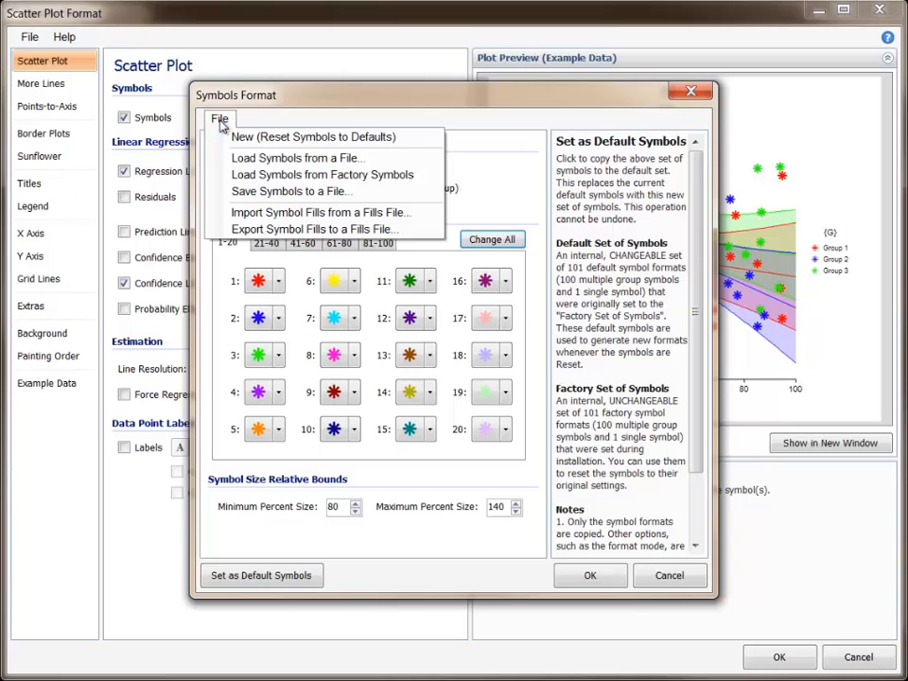
click(285, 98)
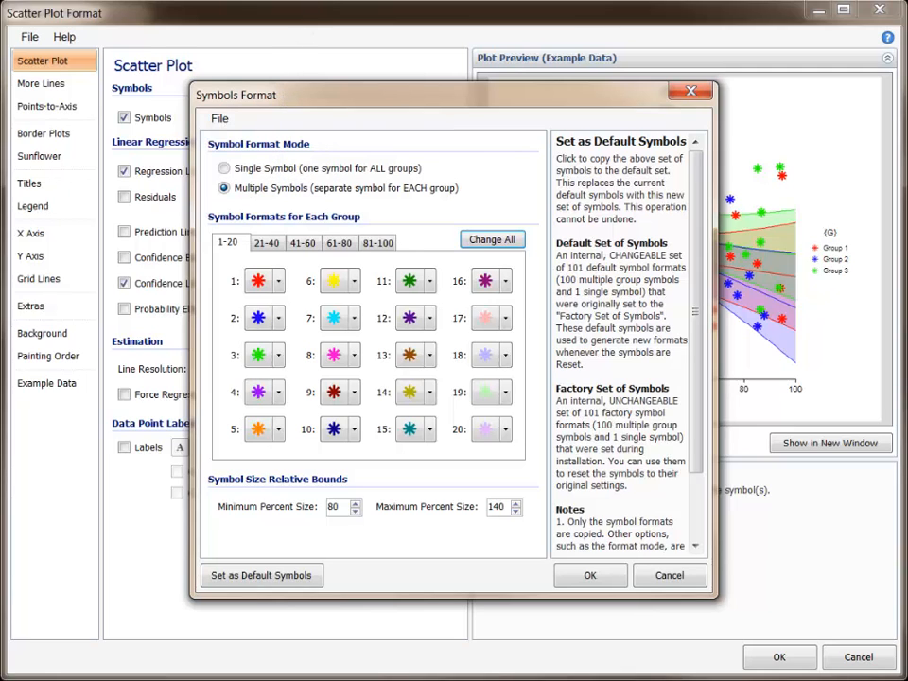